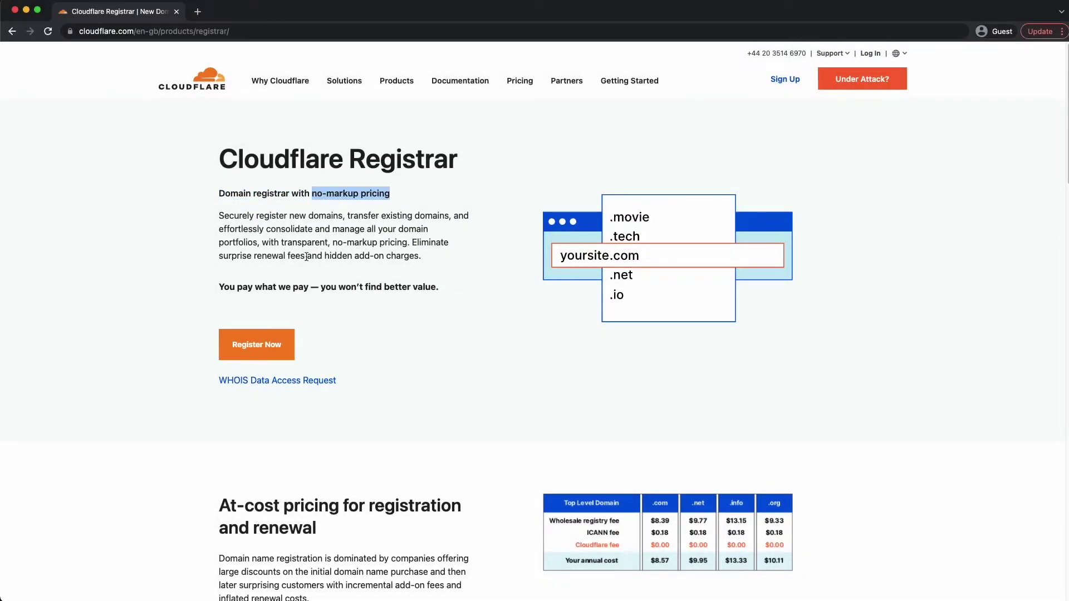
- Sign up for a new Cloudflare account with an email address and password
{"action": "left_click_drag", "start_coordinate": [220, 288], "coordinate": [436, 285]}
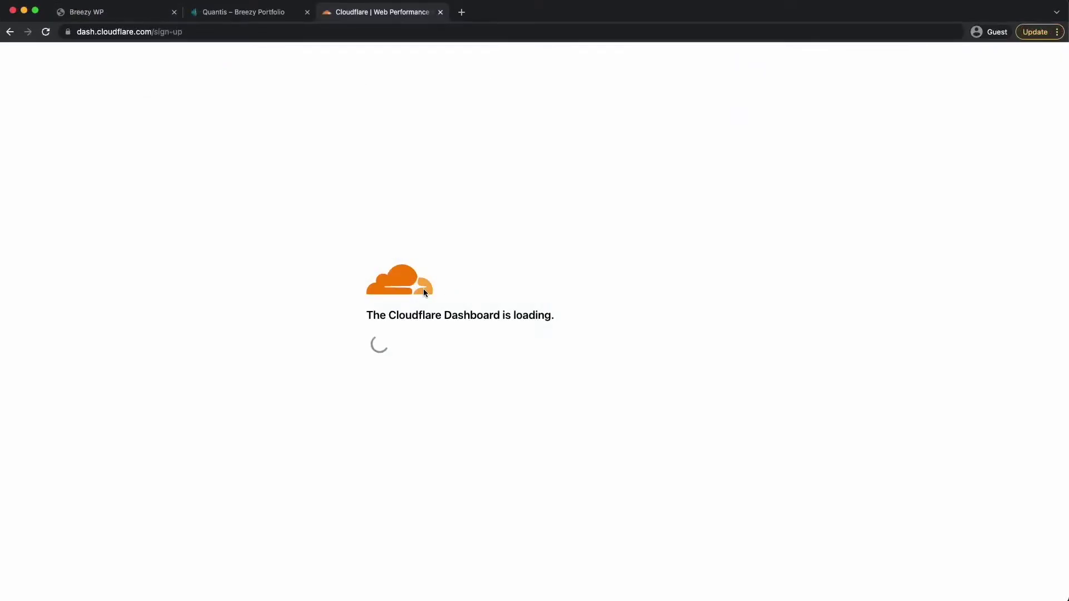
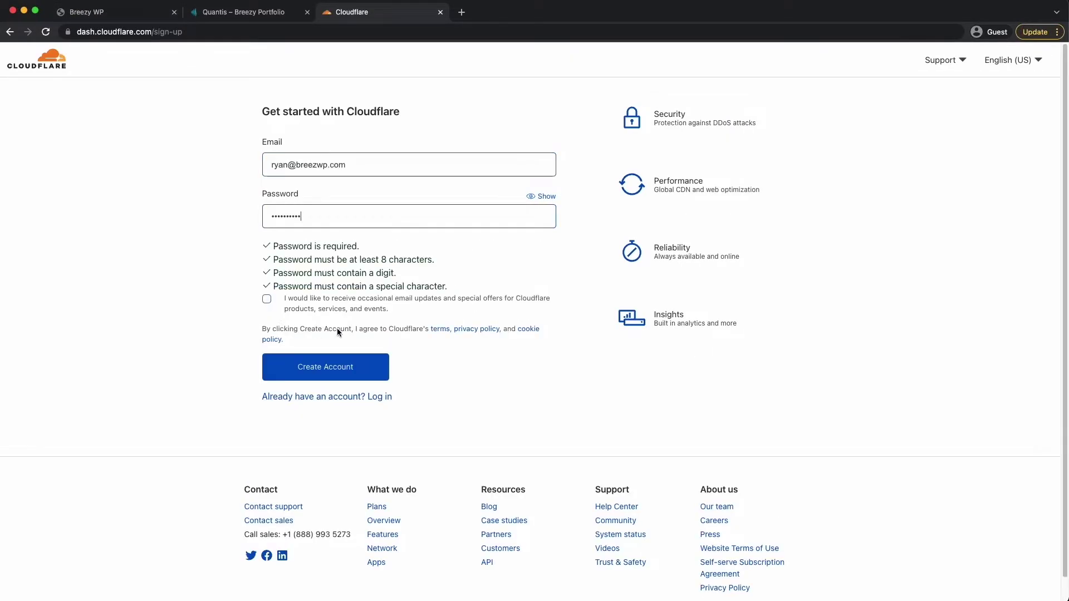
{"action": "left_click", "coordinate": [299, 365]}
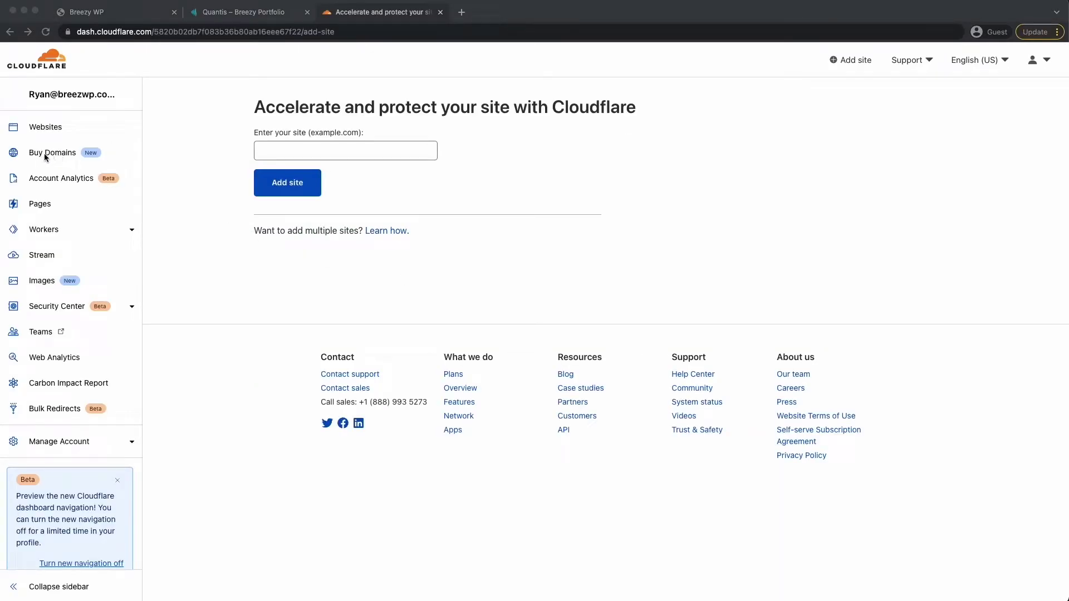
- Search Cloudflare Registrar for thatcheapdomain.co.uk and confirm it's available at $5.24
{"action": "left_click", "coordinate": [92, 155]}
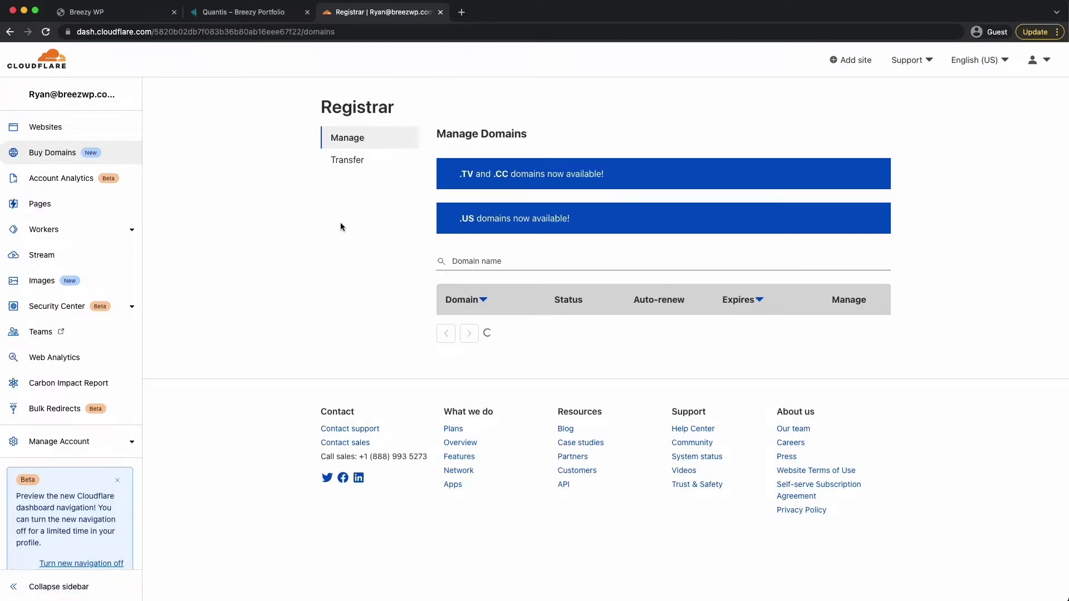
{"action": "left_click", "coordinate": [353, 188]}
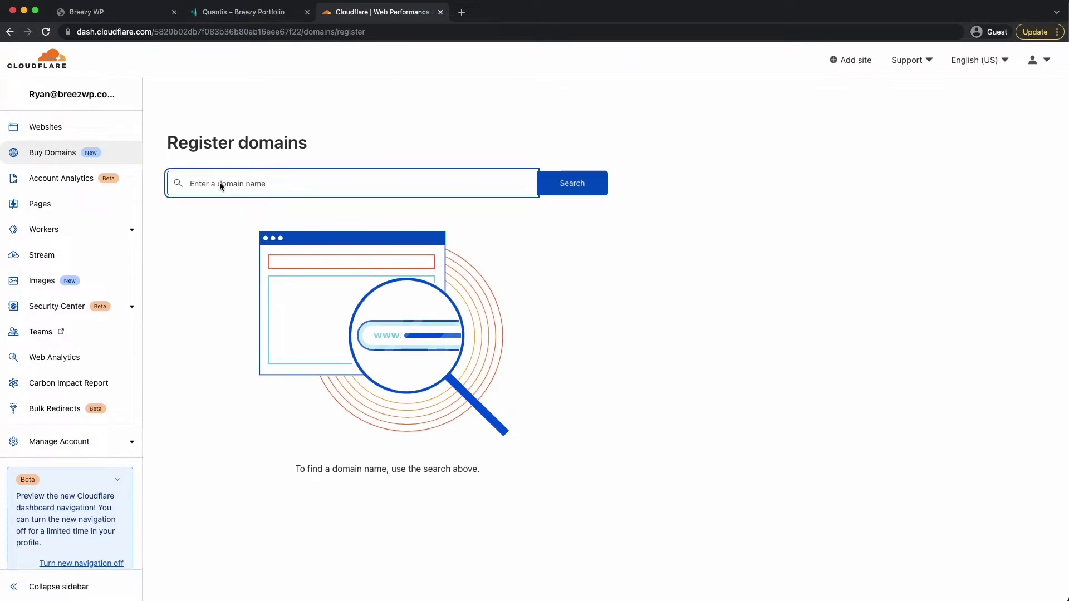
{"action": "type", "text": "thatcheapdomain.co.uk"}
{"action": "left_click", "coordinate": [598, 188]}
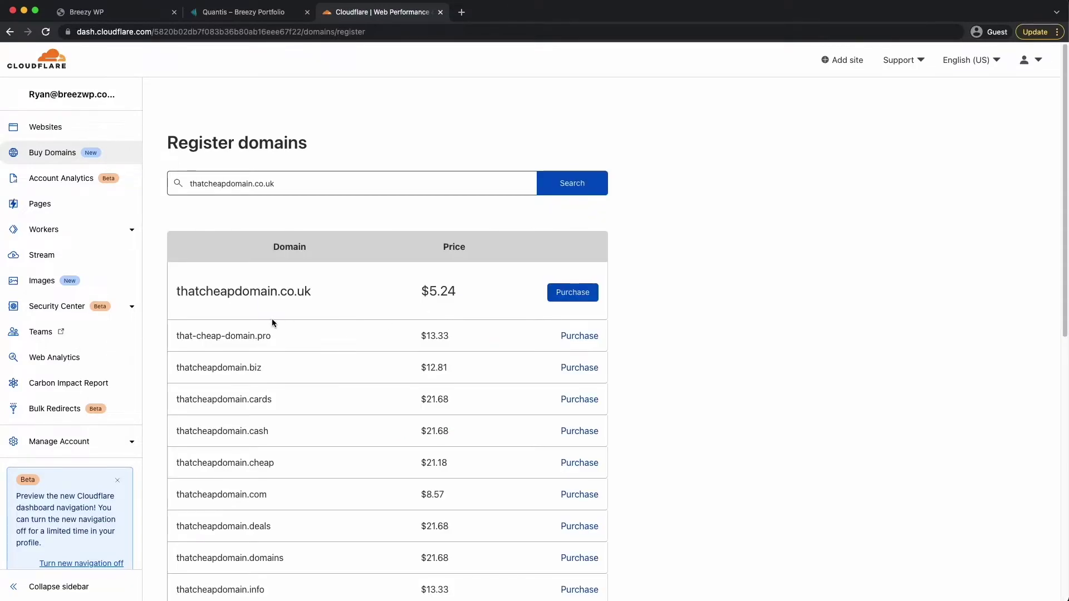
{"action": "left_click_drag", "start_coordinate": [415, 297], "coordinate": [461, 296]}
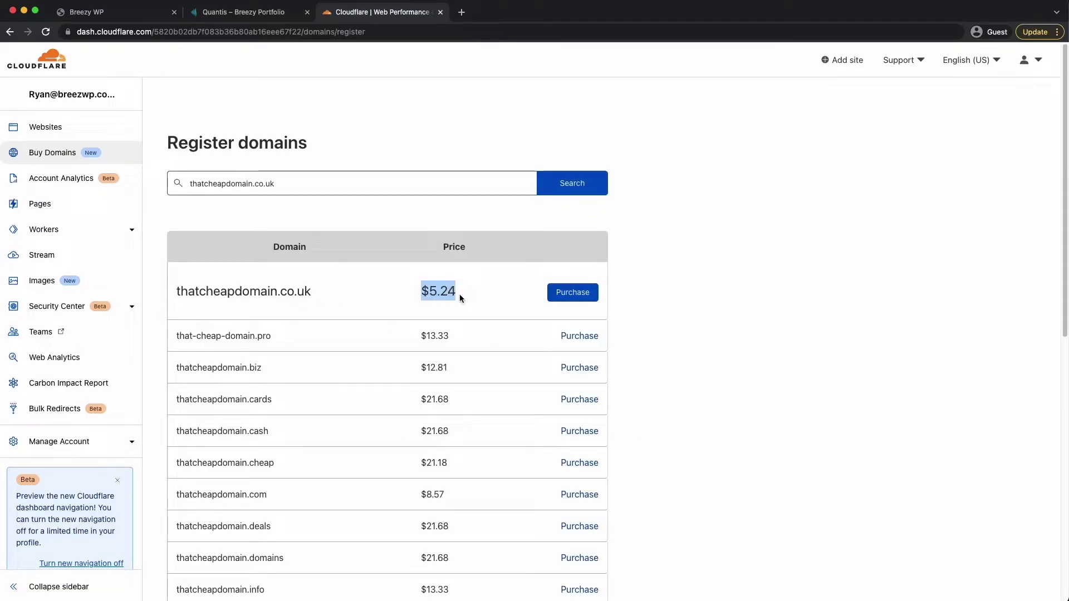
{"action": "left_click", "coordinate": [441, 299]}
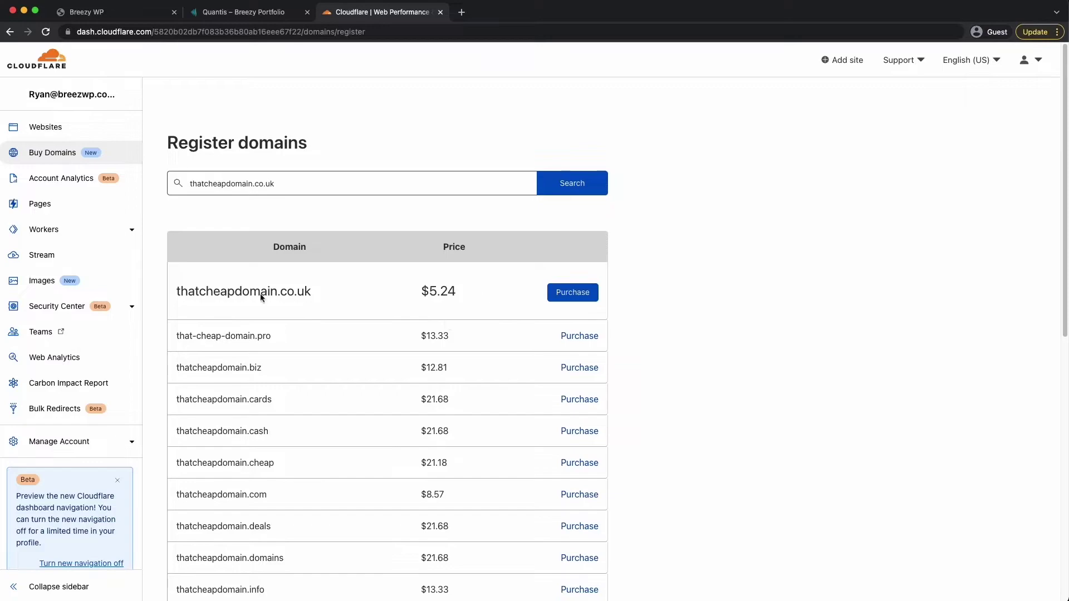
{"action": "left_click_drag", "start_coordinate": [207, 295], "coordinate": [299, 294]}
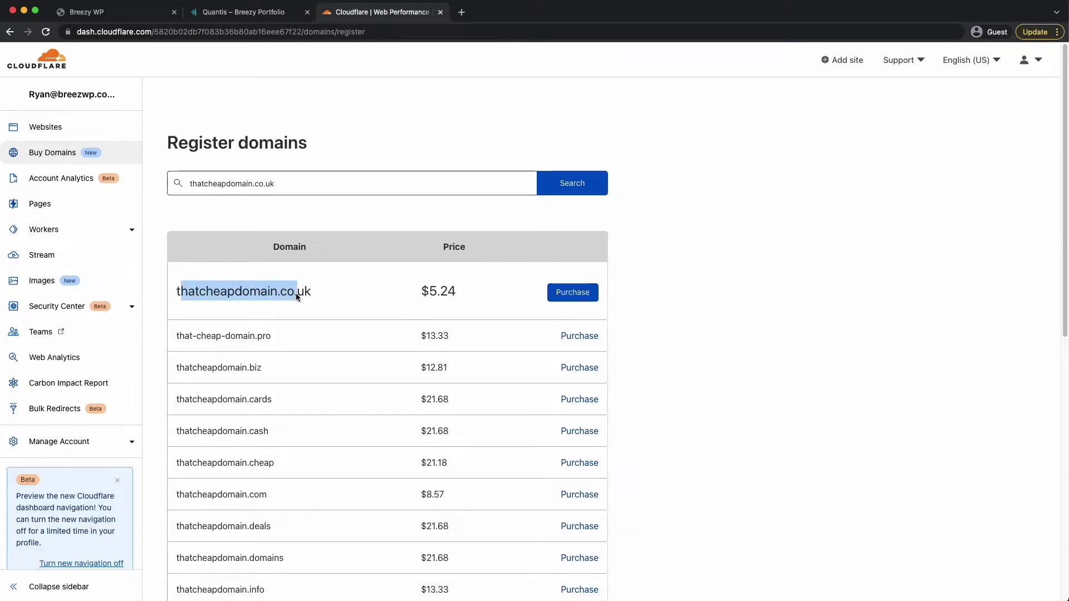
{"action": "left_click", "coordinate": [299, 293]}
- Begin purchasing thatcheapdomain.co.uk with a 1-year registration term
{"action": "left_click", "coordinate": [577, 295]}
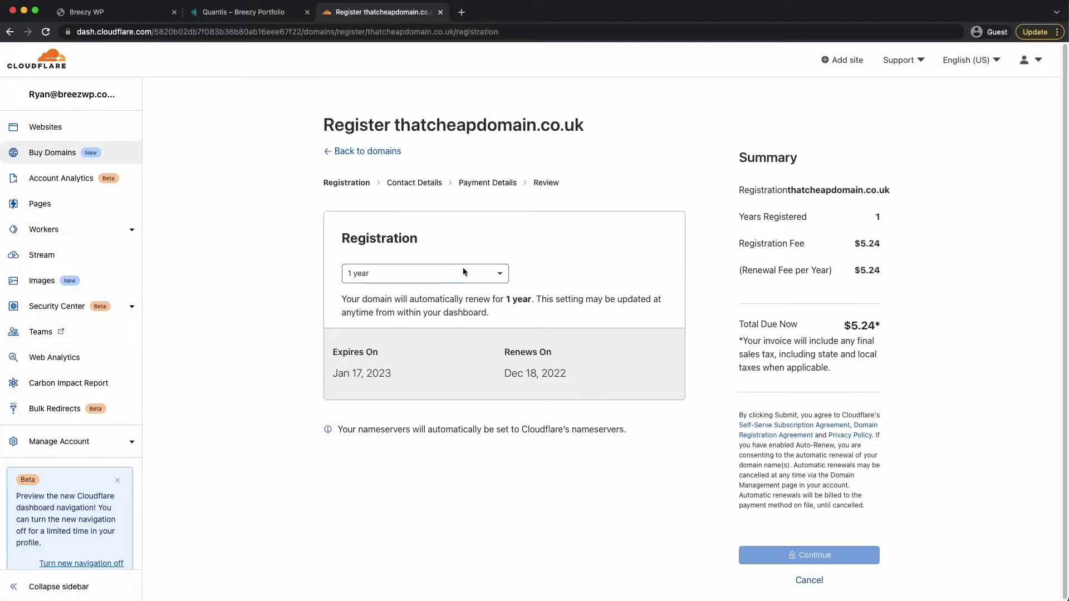
{"action": "left_click", "coordinate": [495, 280]}
{"action": "left_click", "coordinate": [492, 296]}
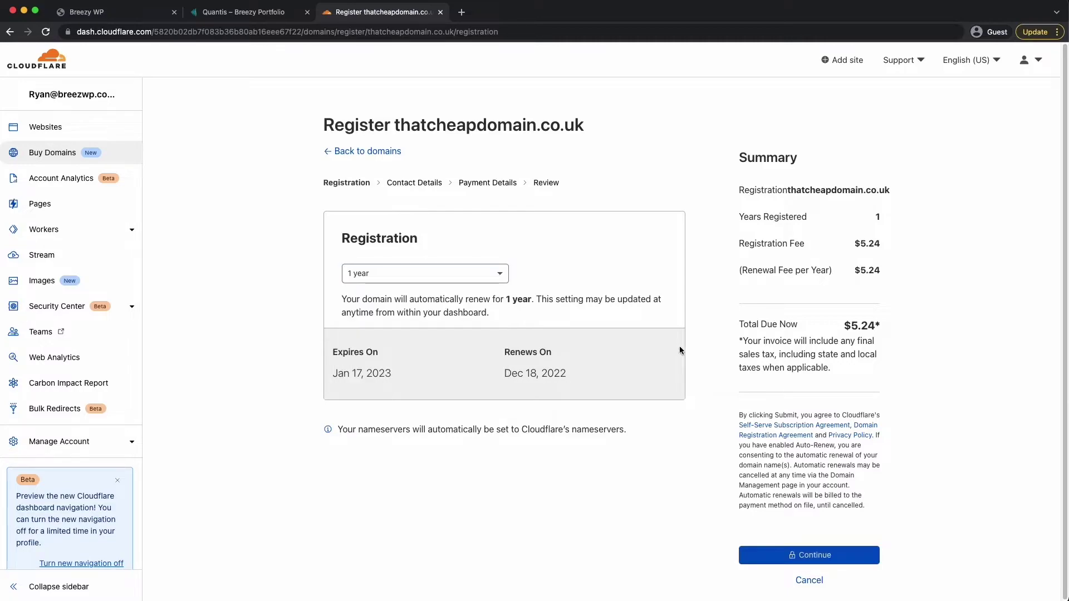
{"action": "scroll", "coordinate": [816, 456], "scroll_direction": "down", "scroll_amount": 1}
{"action": "left_click", "coordinate": [800, 548]}
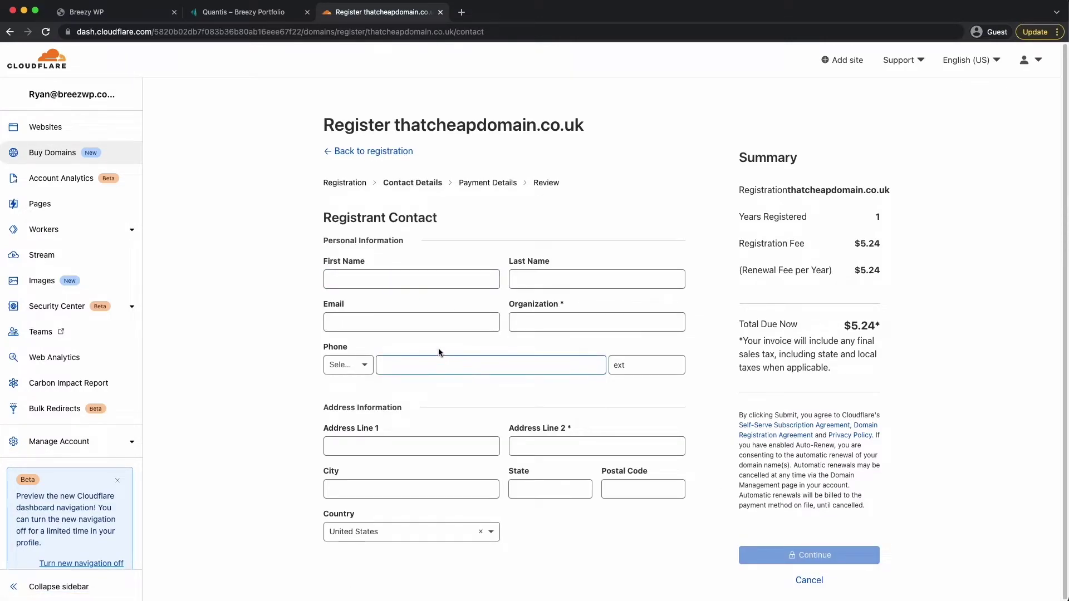
- Fill in the contact and payment details and submit the domain registration
{"action": "left_click", "coordinate": [443, 279]}
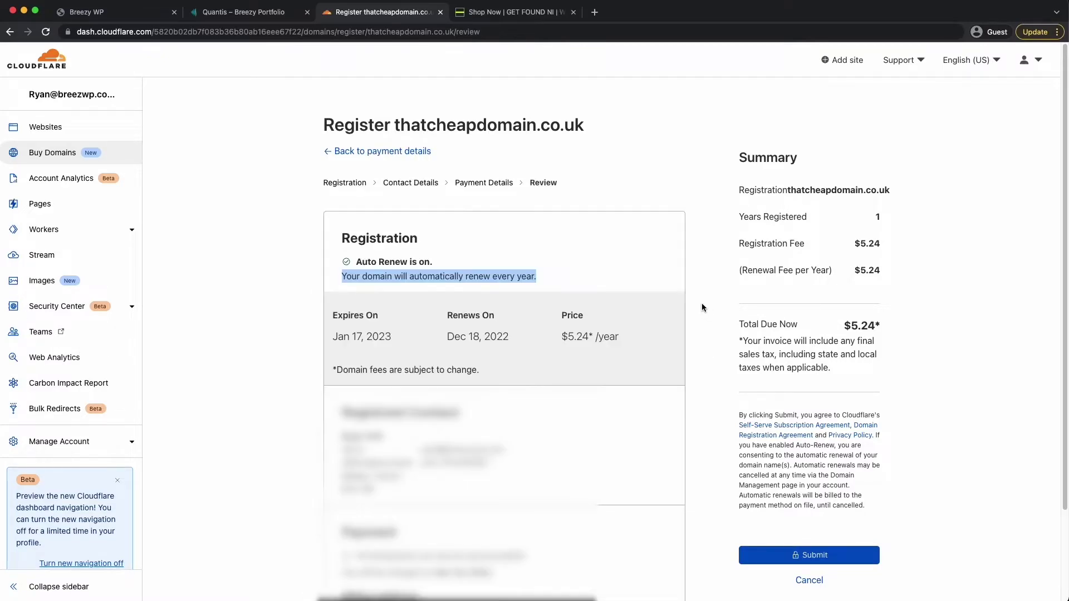
{"action": "left_click", "coordinate": [781, 554]}
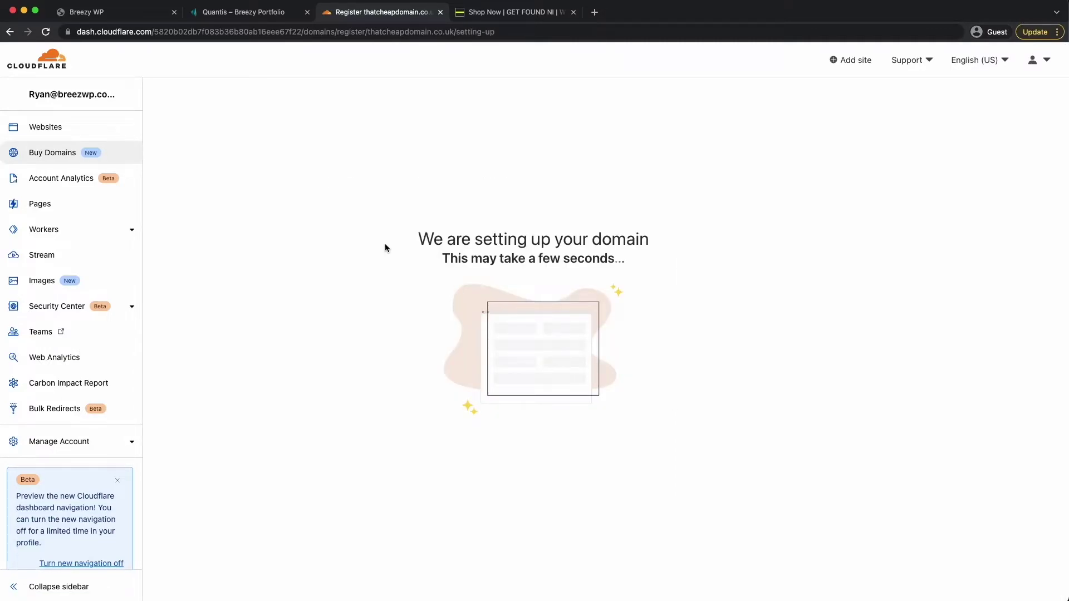
{"action": "left_click_drag", "start_coordinate": [413, 239], "coordinate": [637, 265]}
{"action": "left_click", "coordinate": [440, 263]}
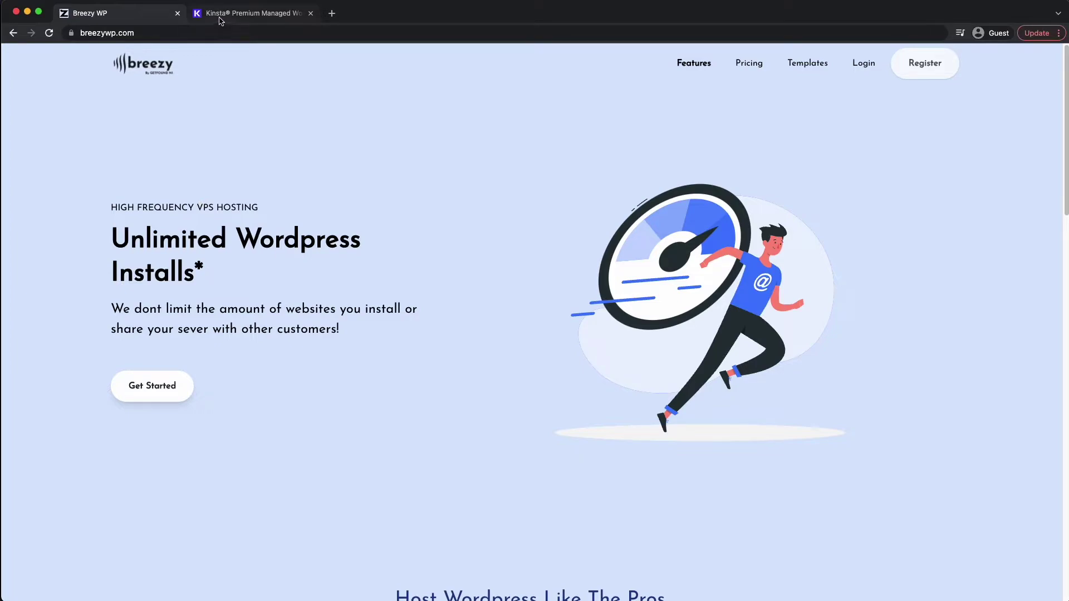
{"action": "left_click", "coordinate": [243, 19]}
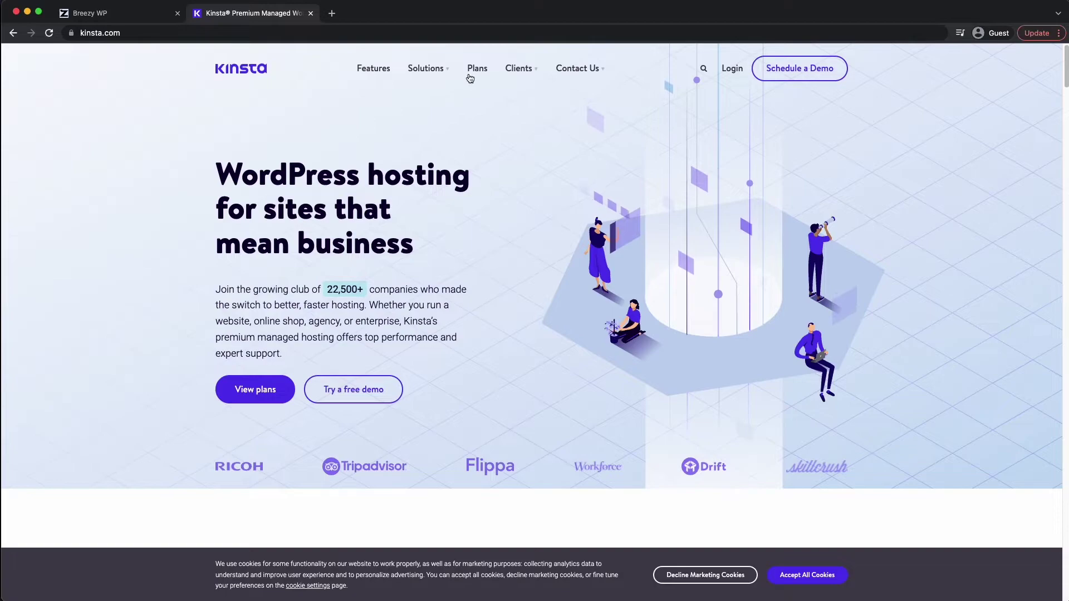
{"action": "left_click", "coordinate": [477, 68]}
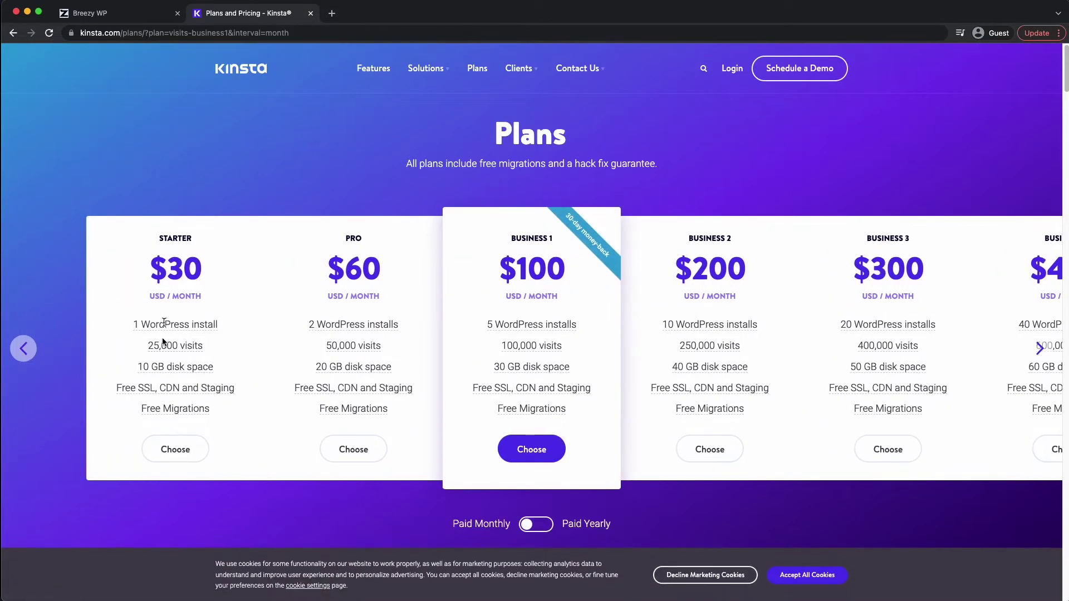
{"action": "mouse_move", "coordinate": [164, 323]}
{"action": "mouse_move", "coordinate": [160, 369]}
{"action": "left_click", "coordinate": [136, 17]}
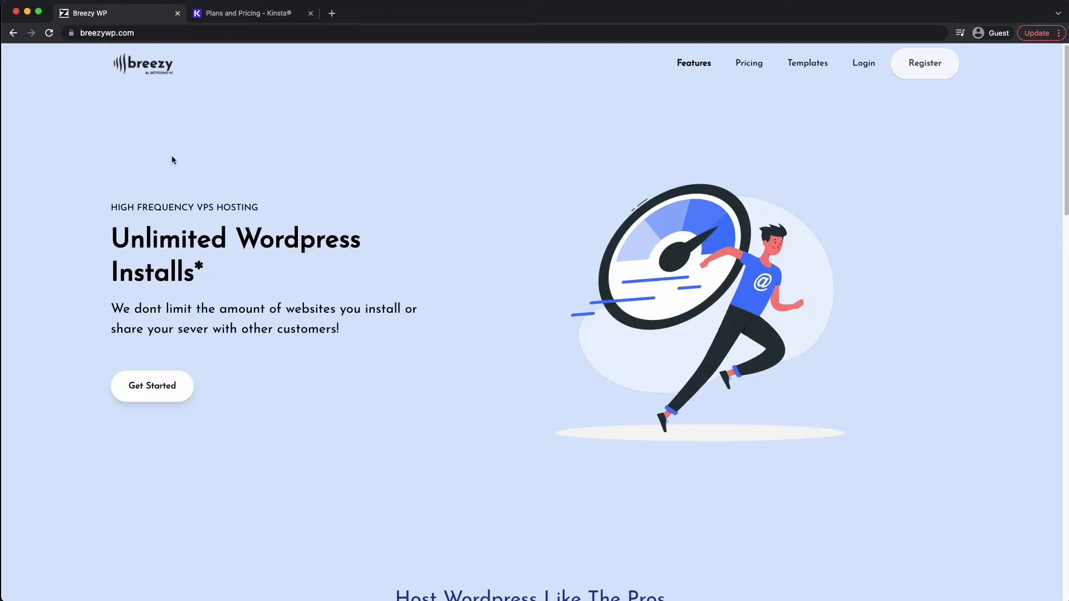
{"action": "left_click", "coordinate": [112, 238]}
{"action": "left_click_drag", "start_coordinate": [112, 238], "coordinate": [192, 271]}
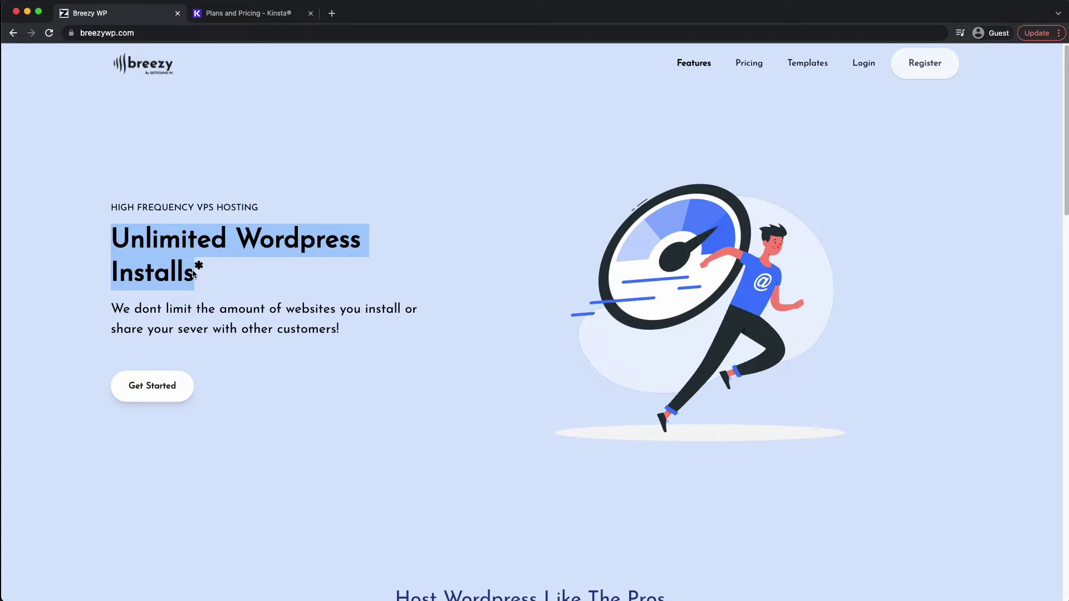
{"action": "left_click", "coordinate": [250, 14]}
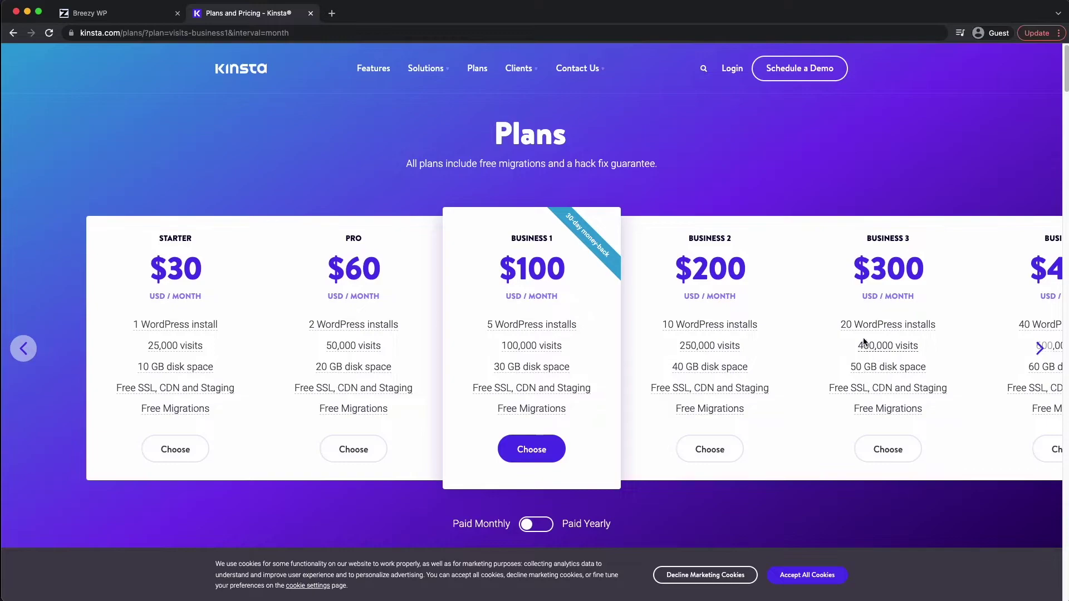
{"action": "mouse_move", "coordinate": [659, 331]}
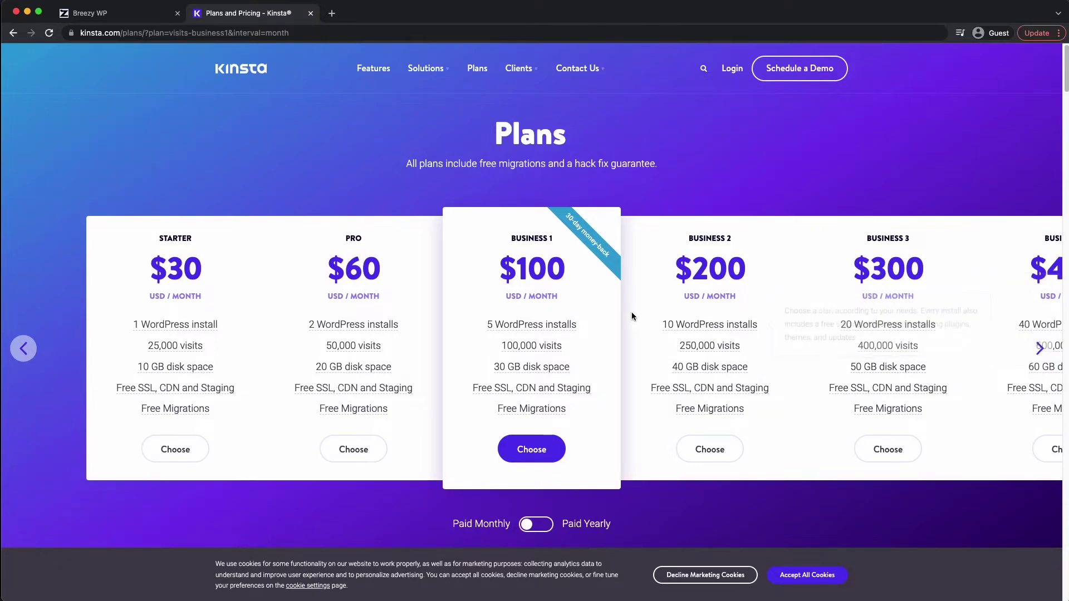
{"action": "left_click", "coordinate": [144, 19]}
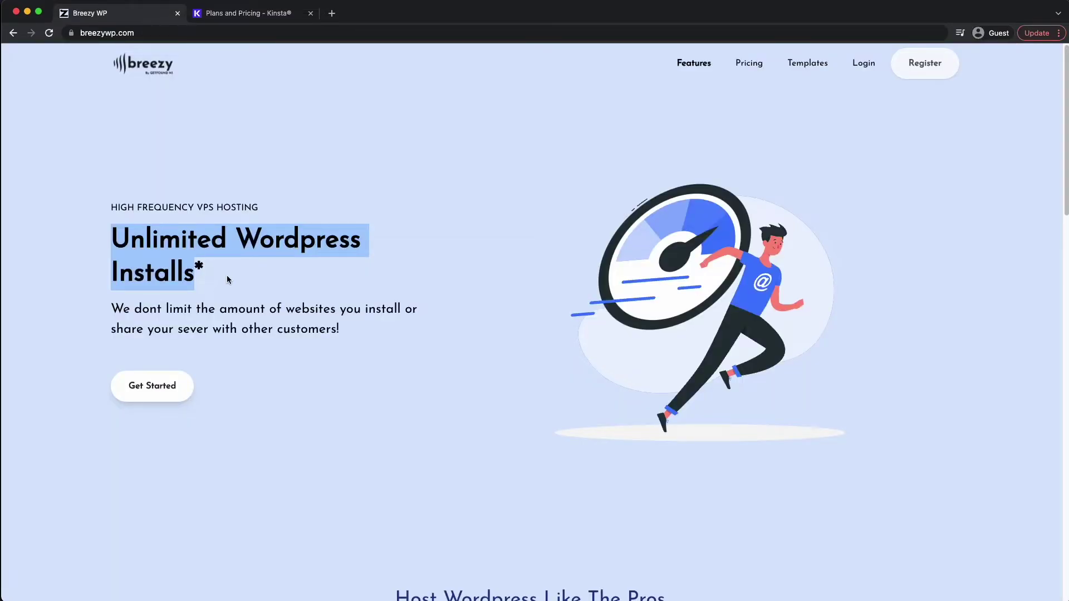
- Scroll through the SVR1–SVR4 pricing cards, noting SVR1's Unlimited Sites
{"action": "scroll", "coordinate": [226, 275], "scroll_direction": "down", "scroll_amount": 15}
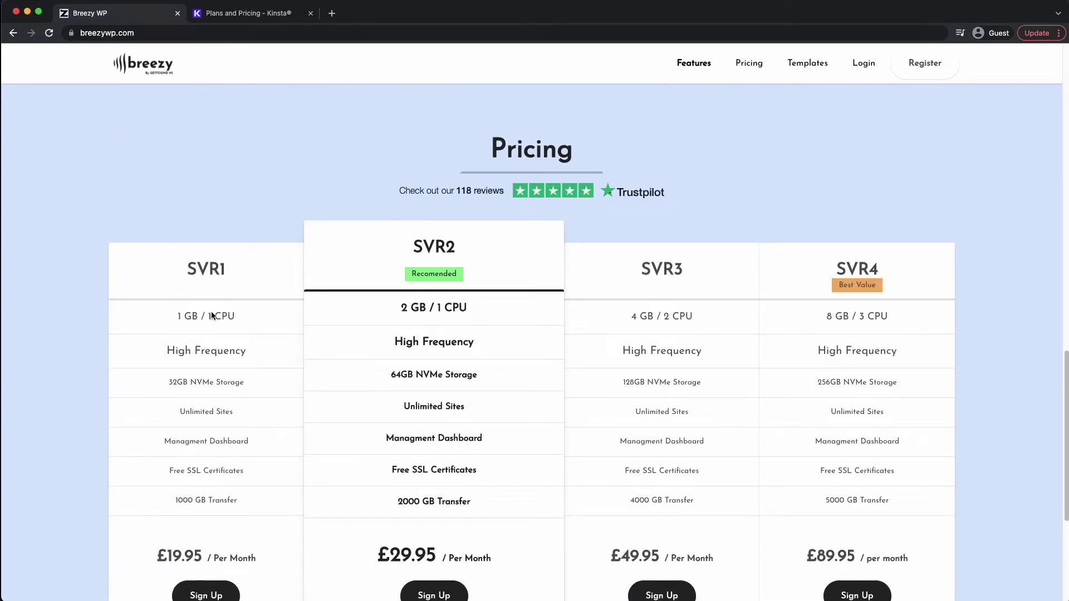
{"action": "scroll", "coordinate": [177, 332], "scroll_direction": "down", "scroll_amount": 3}
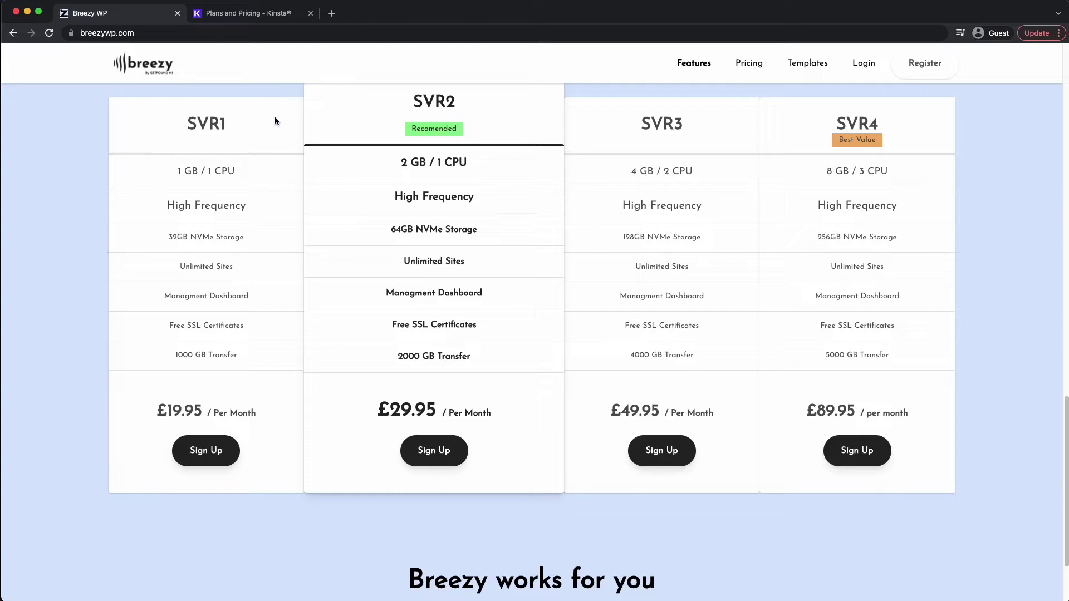
{"action": "scroll", "coordinate": [282, 121], "scroll_direction": "up", "scroll_amount": 2}
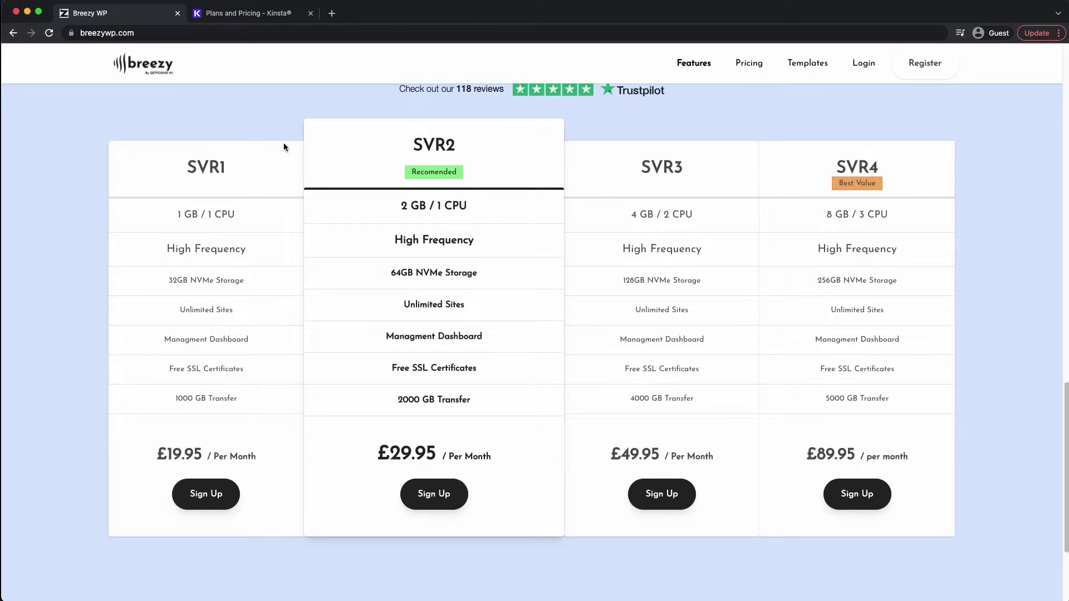
{"action": "scroll", "coordinate": [270, 201], "scroll_direction": "up", "scroll_amount": 1}
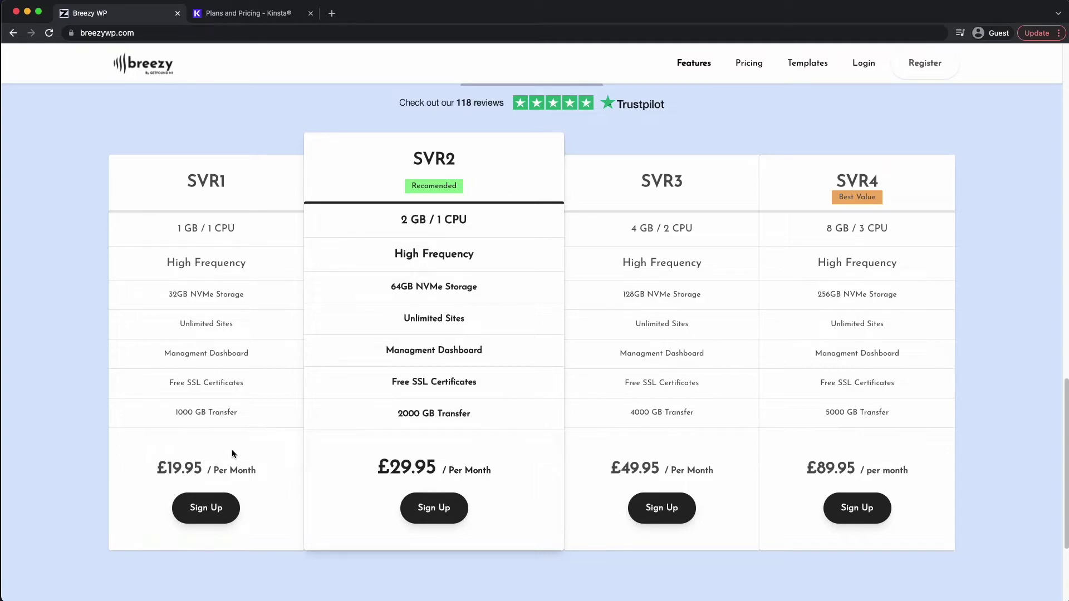
{"action": "left_click_drag", "start_coordinate": [189, 189], "coordinate": [229, 185]}
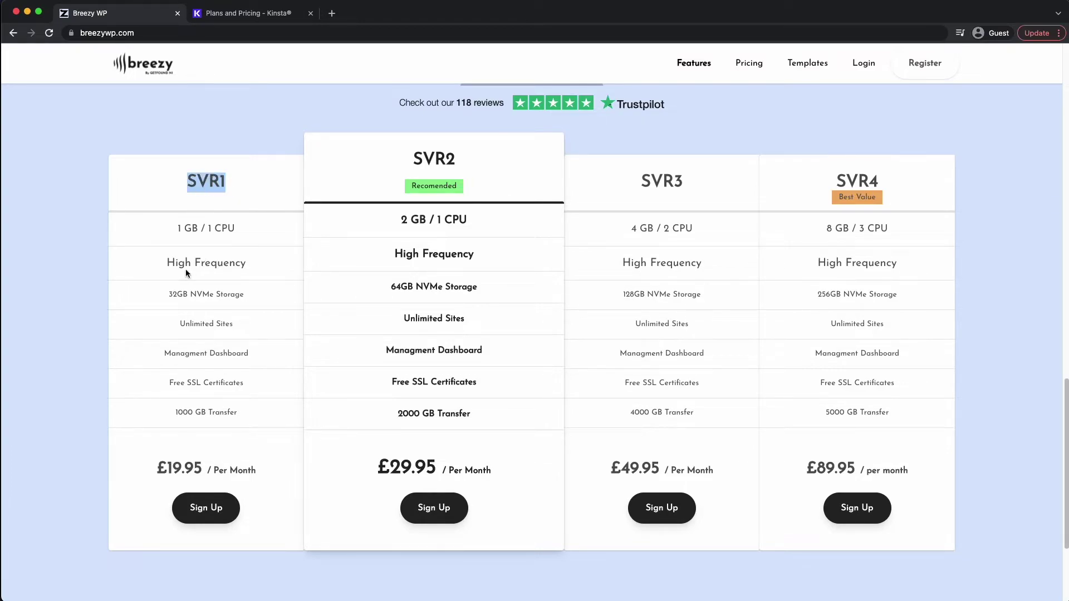
{"action": "left_click_drag", "start_coordinate": [180, 325], "coordinate": [251, 323]}
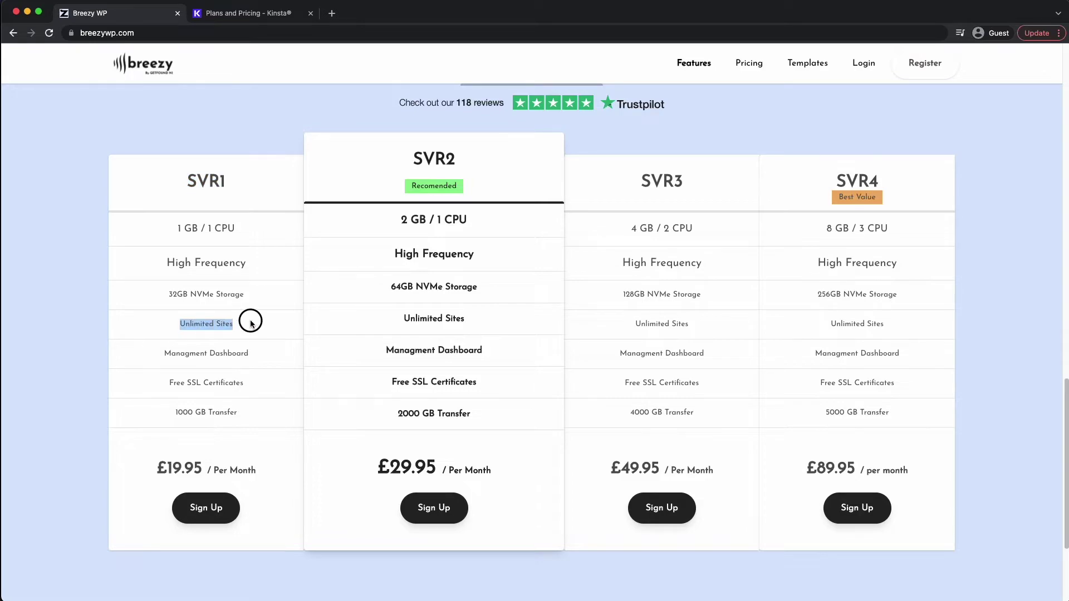
- Point out the SVR1 plan's 32GB NVMe storage, then return to the top of the page
{"action": "scroll", "coordinate": [232, 316], "scroll_direction": "down", "scroll_amount": 3}
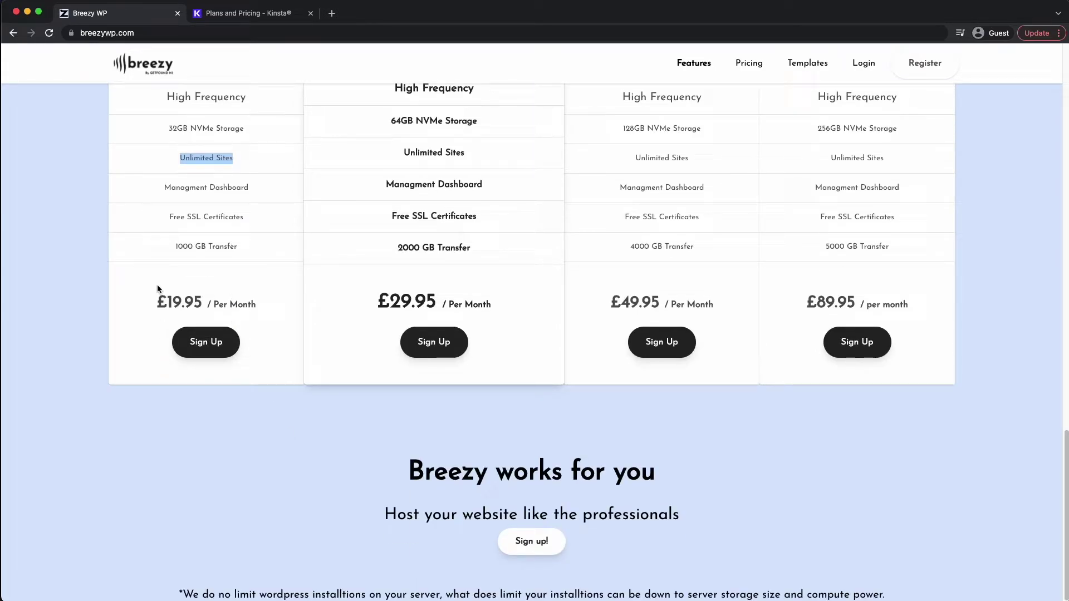
{"action": "left_click", "coordinate": [190, 591]}
{"action": "left_click_drag", "start_coordinate": [167, 128], "coordinate": [256, 129]}
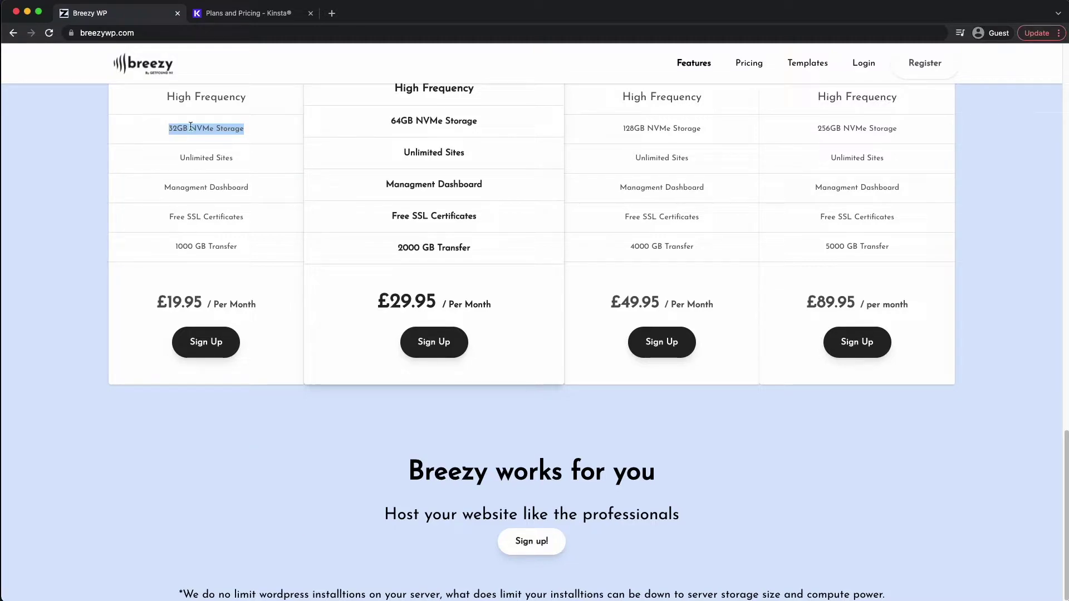
{"action": "left_click", "coordinate": [170, 127]}
{"action": "left_click_drag", "start_coordinate": [170, 128], "coordinate": [190, 132]}
{"action": "scroll", "coordinate": [234, 234], "scroll_direction": "up", "scroll_amount": 10}
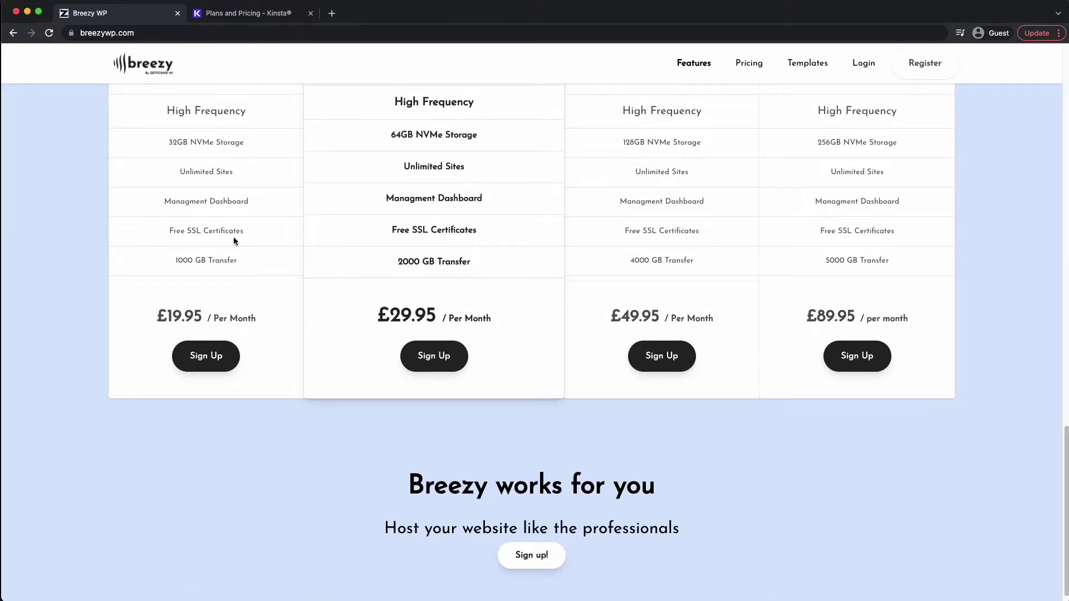
{"action": "scroll", "coordinate": [238, 246], "scroll_direction": "up", "scroll_amount": 5}
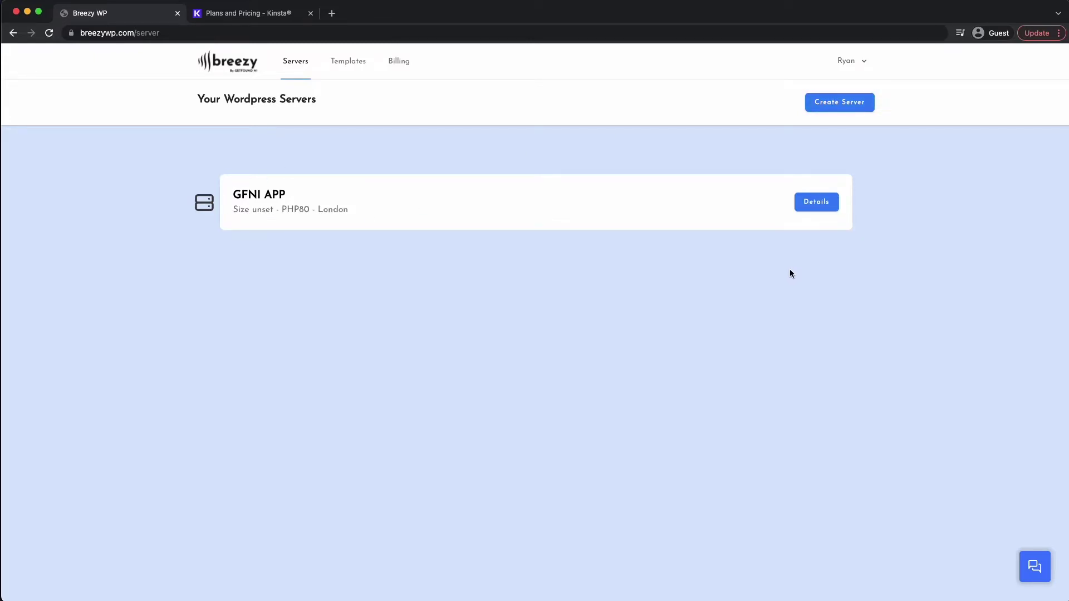
- Fill in a new server named 'WordPress Demo' with size SVR1 and location London
{"action": "left_click", "coordinate": [831, 107]}
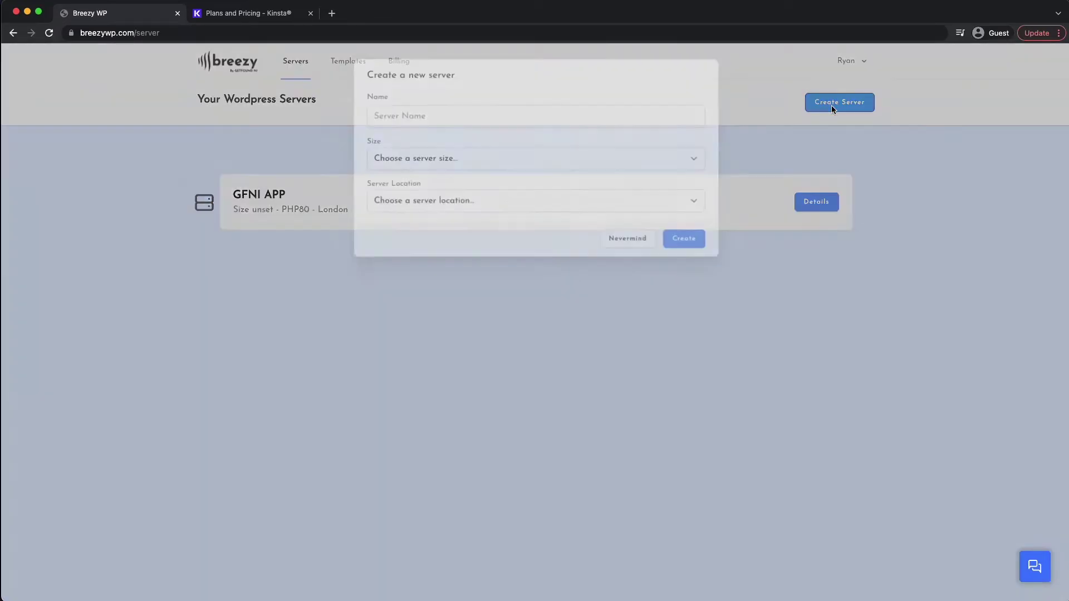
{"action": "left_click", "coordinate": [422, 118]}
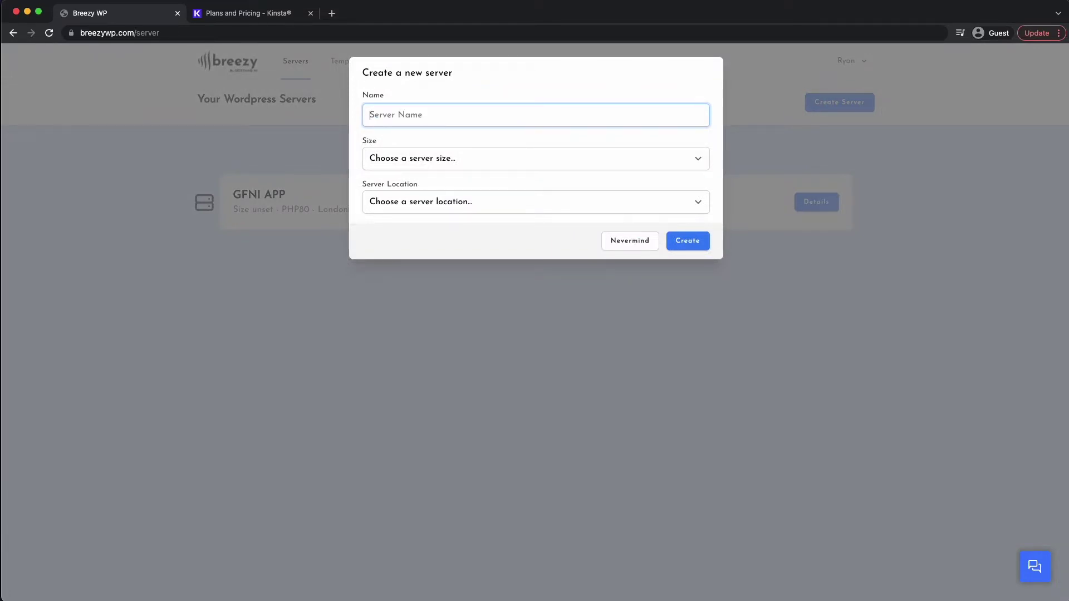
{"action": "type", "text": "WordPress Demo"}
{"action": "left_click_drag", "start_coordinate": [463, 115], "coordinate": [358, 113]}
{"action": "left_click", "coordinate": [400, 160]}
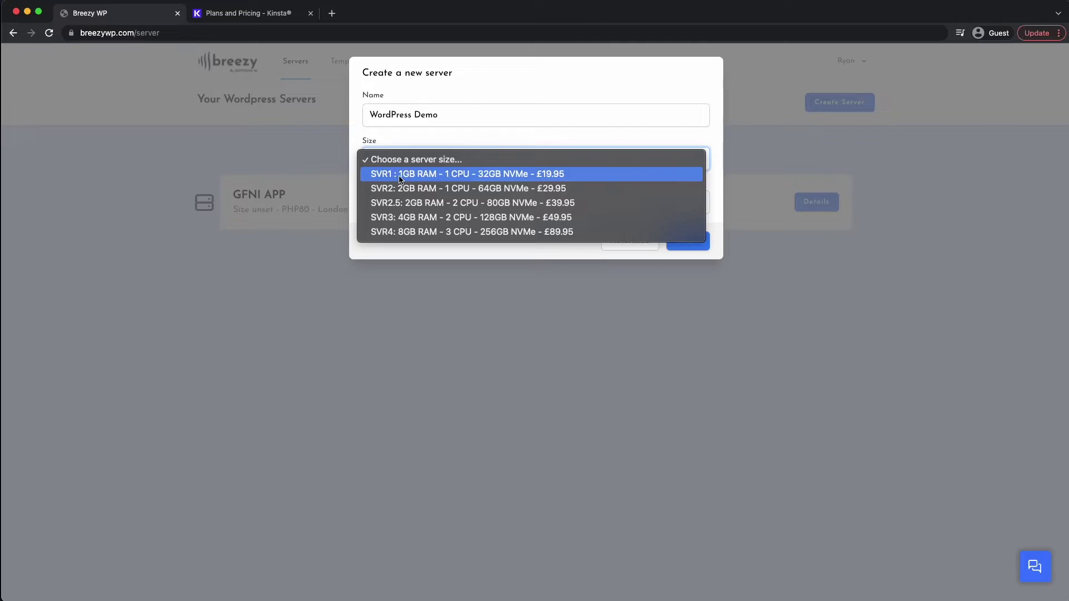
{"action": "left_click", "coordinate": [399, 175]}
{"action": "left_click", "coordinate": [412, 203]}
{"action": "left_click", "coordinate": [412, 217]}
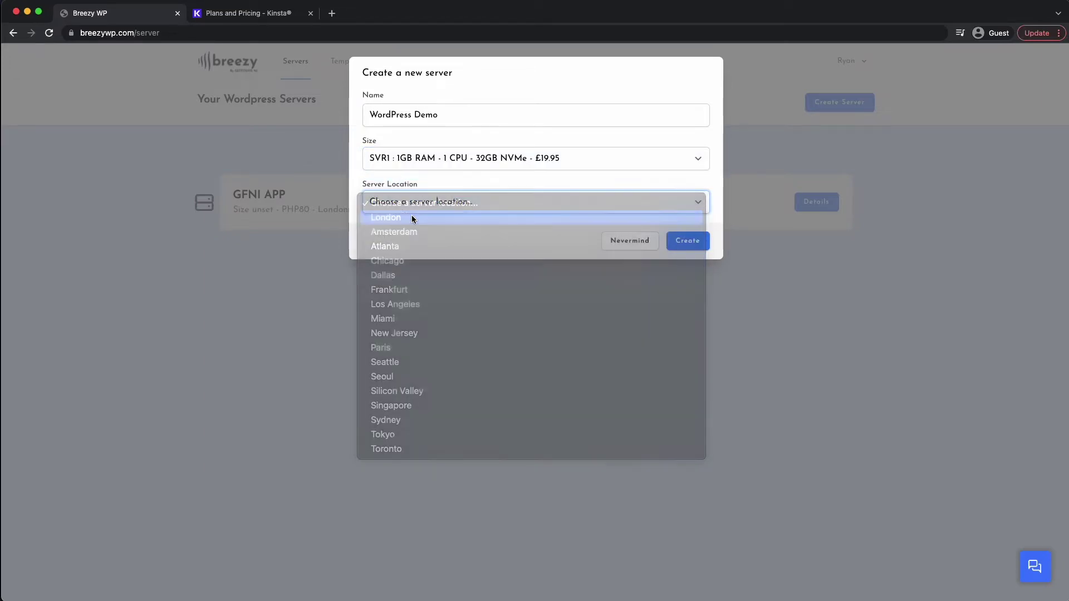
{"action": "left_click", "coordinate": [440, 200]}
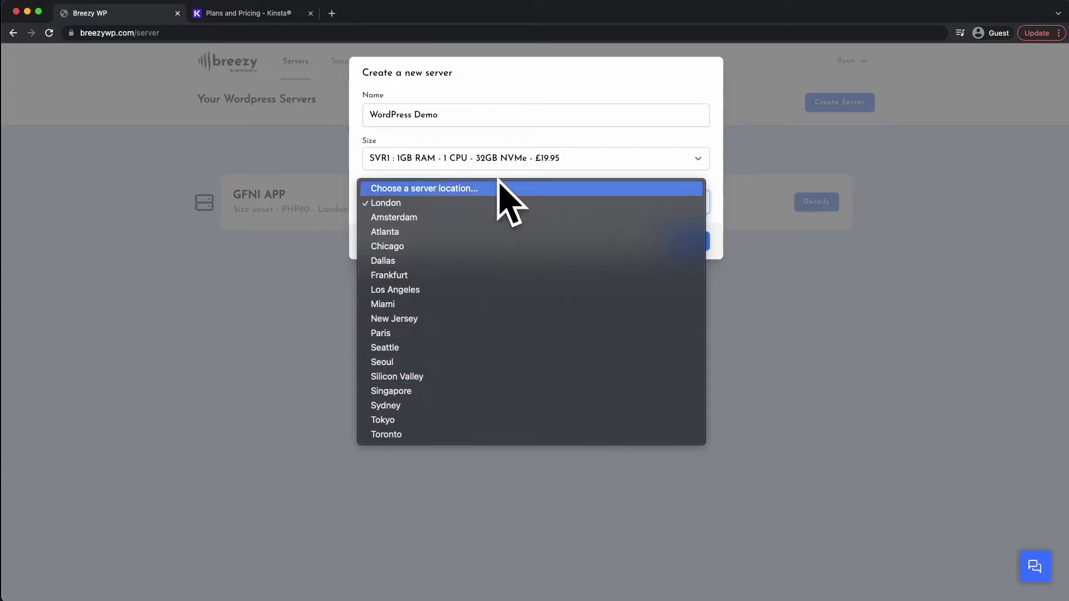
{"action": "left_click", "coordinate": [484, 172]}
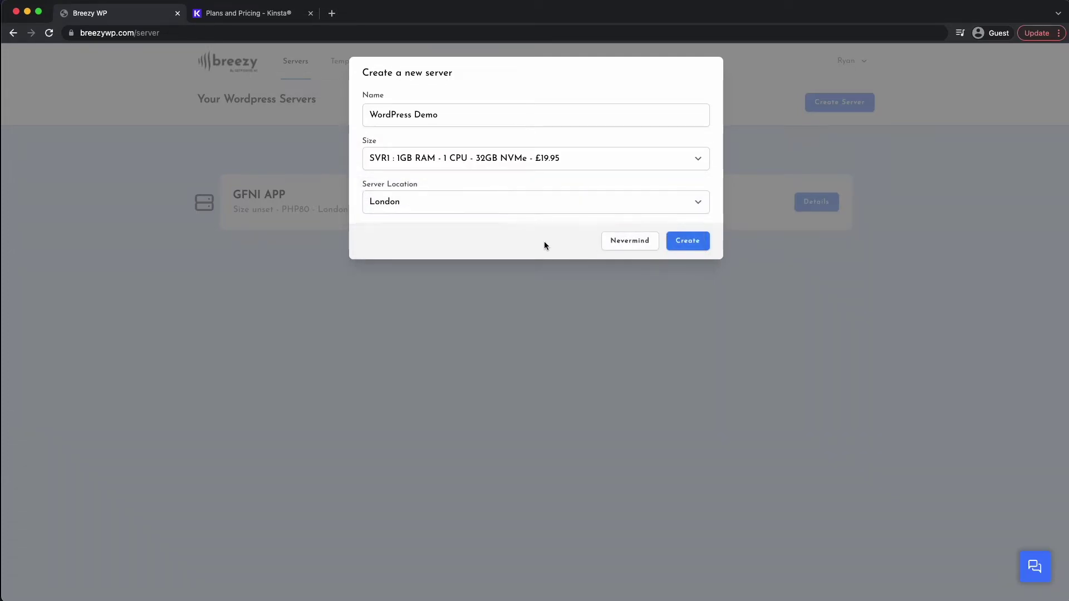
- Create the WordPress Demo server, subscribe through Stripe checkout, and go to your servers list
{"action": "left_click", "coordinate": [691, 245]}
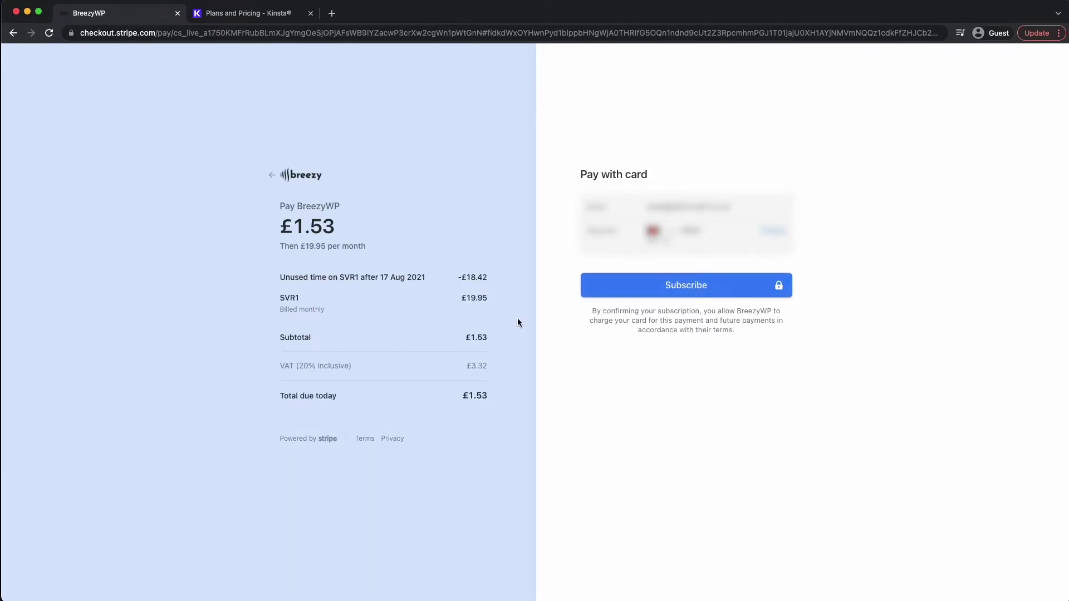
{"action": "left_click", "coordinate": [634, 289]}
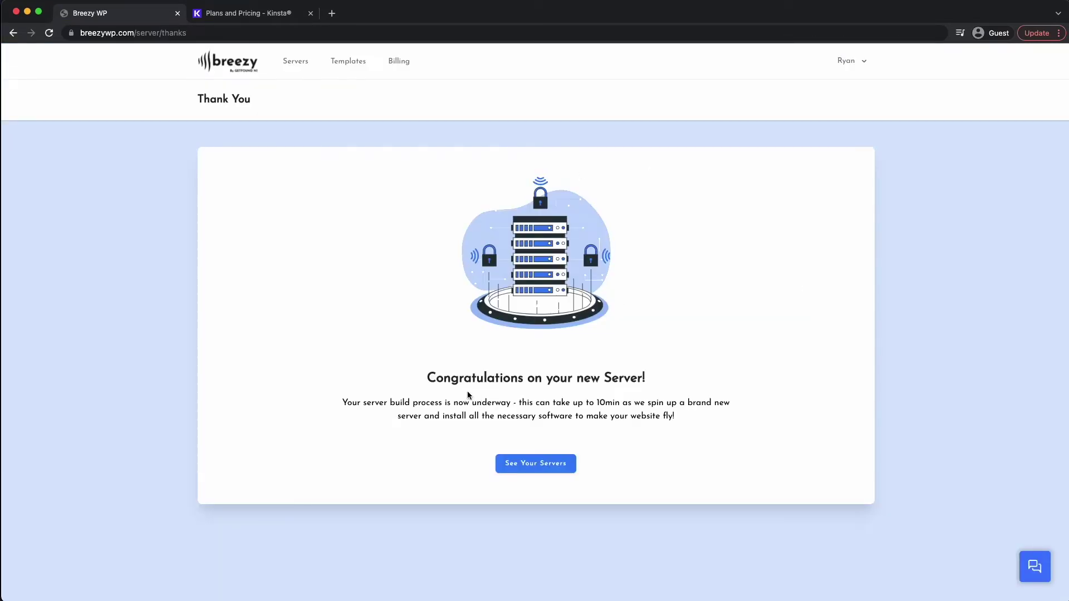
{"action": "left_click_drag", "start_coordinate": [427, 380], "coordinate": [653, 382]}
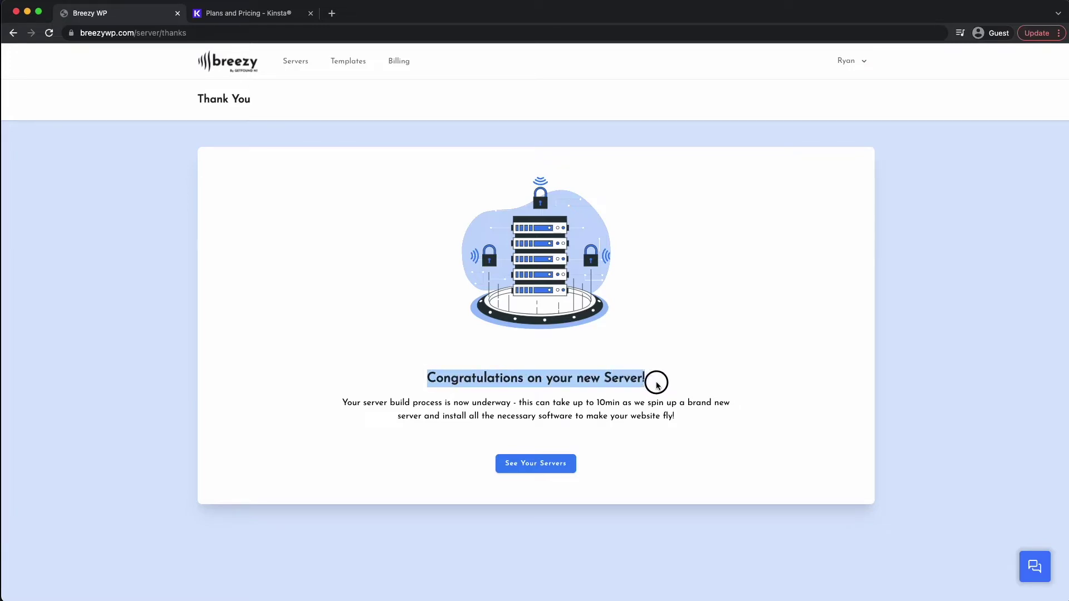
{"action": "left_click", "coordinate": [454, 405]}
{"action": "left_click_drag", "start_coordinate": [346, 403], "coordinate": [731, 408]}
{"action": "left_click", "coordinate": [696, 409]}
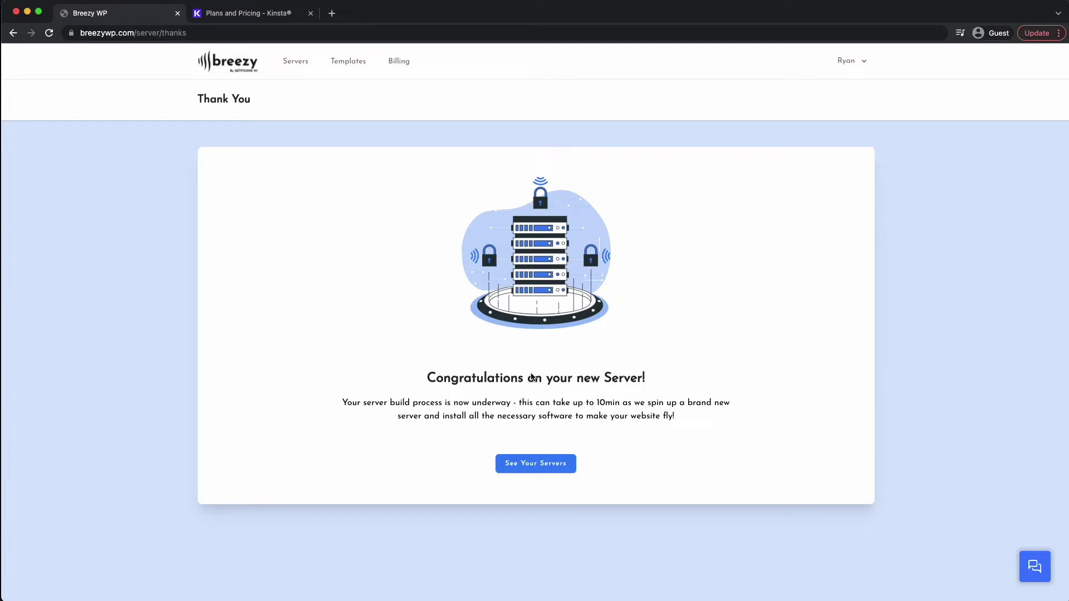
{"action": "left_click", "coordinate": [536, 469]}
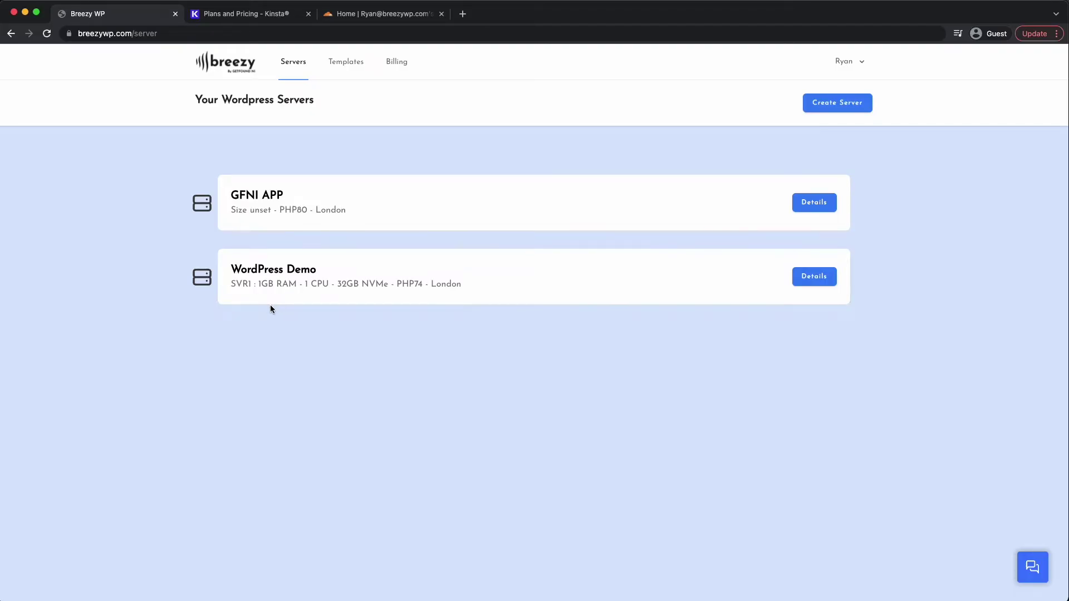
- Open the WordPress Demo server's details, reviewing location, PHP version, size and IP address
{"action": "left_click", "coordinate": [812, 275]}
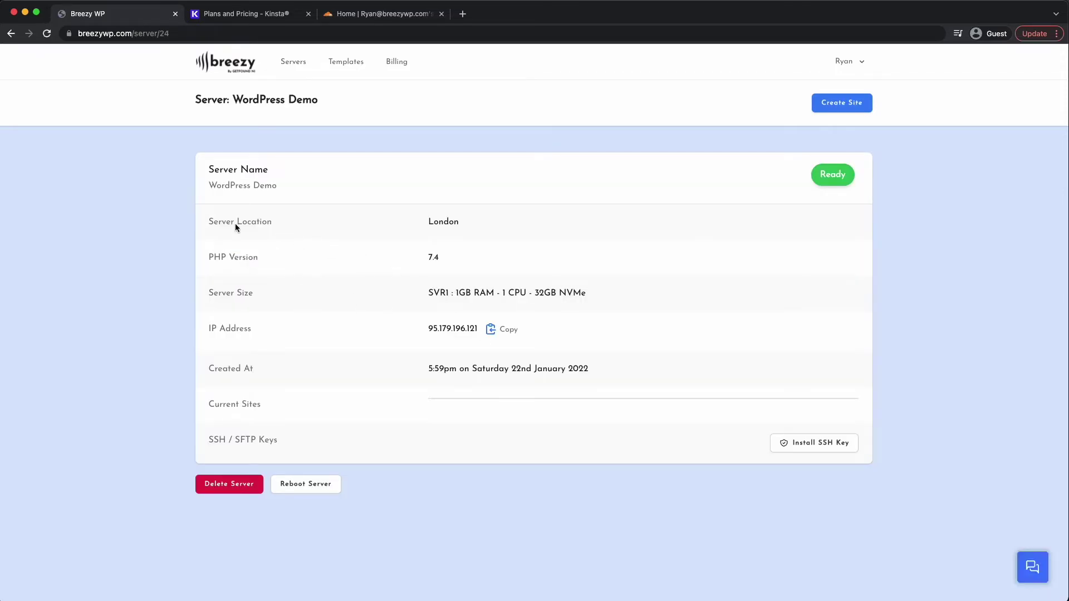
{"action": "left_click_drag", "start_coordinate": [206, 221], "coordinate": [385, 294]}
{"action": "left_click", "coordinate": [267, 279]}
{"action": "left_click_drag", "start_coordinate": [216, 333], "coordinate": [264, 334]}
{"action": "left_click_drag", "start_coordinate": [208, 405], "coordinate": [262, 405]}
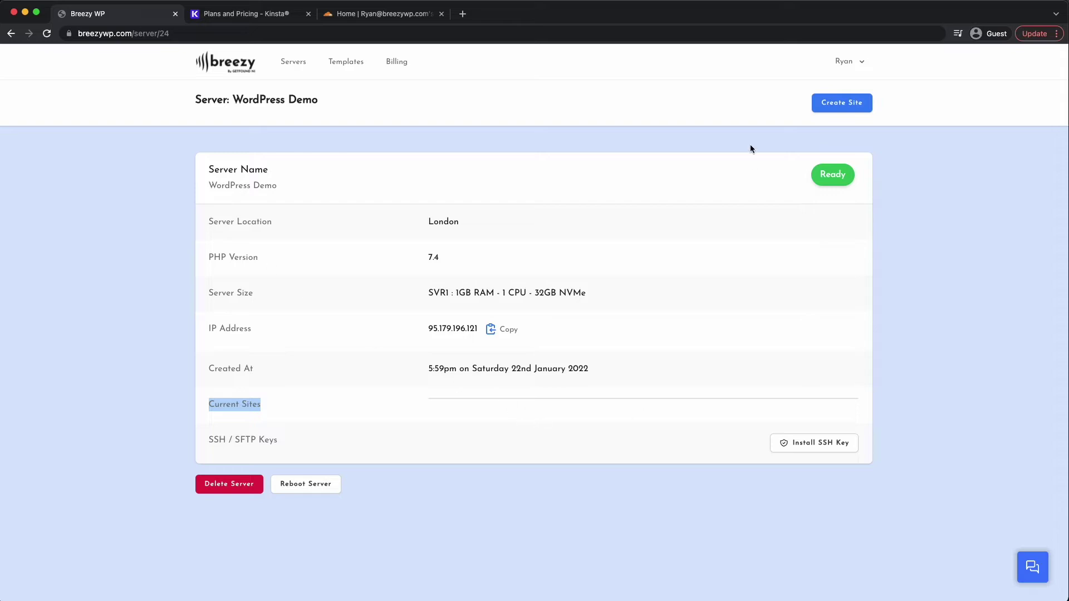
- Add the site thatcheapdomain.co.uk to the WordPress Demo server
{"action": "left_click", "coordinate": [839, 104]}
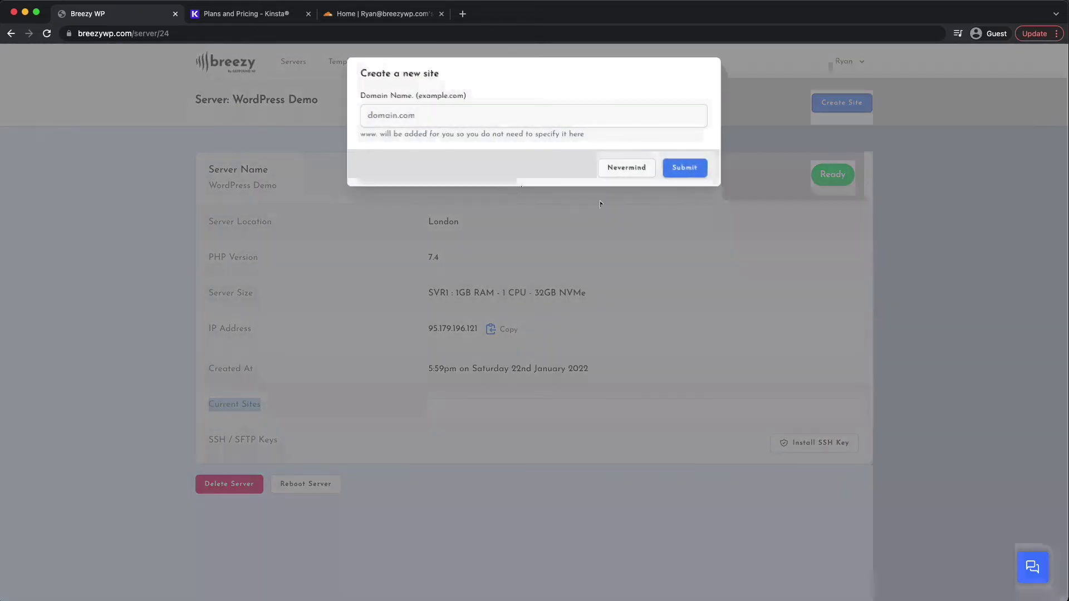
{"action": "left_click", "coordinate": [452, 107]}
{"action": "type", "text": "thatc"}
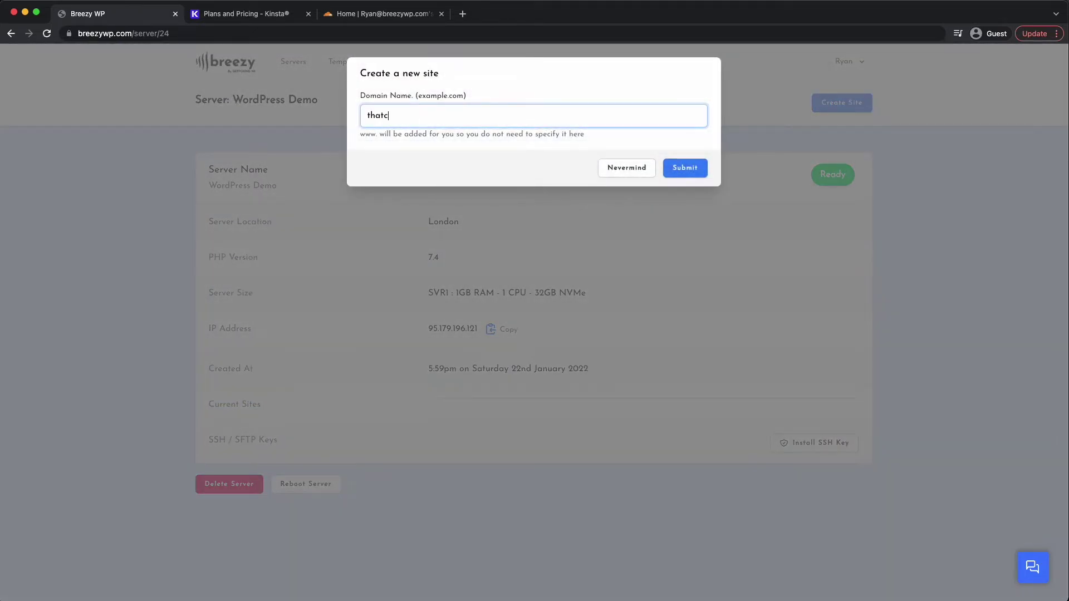
{"action": "type", "text": "heapdomain.co.uk"}
{"action": "left_click", "coordinate": [406, 115]}
{"action": "left_click_drag", "start_coordinate": [472, 115], "coordinate": [362, 115]}
{"action": "left_click", "coordinate": [368, 115]}
{"action": "left_click", "coordinate": [363, 115]}
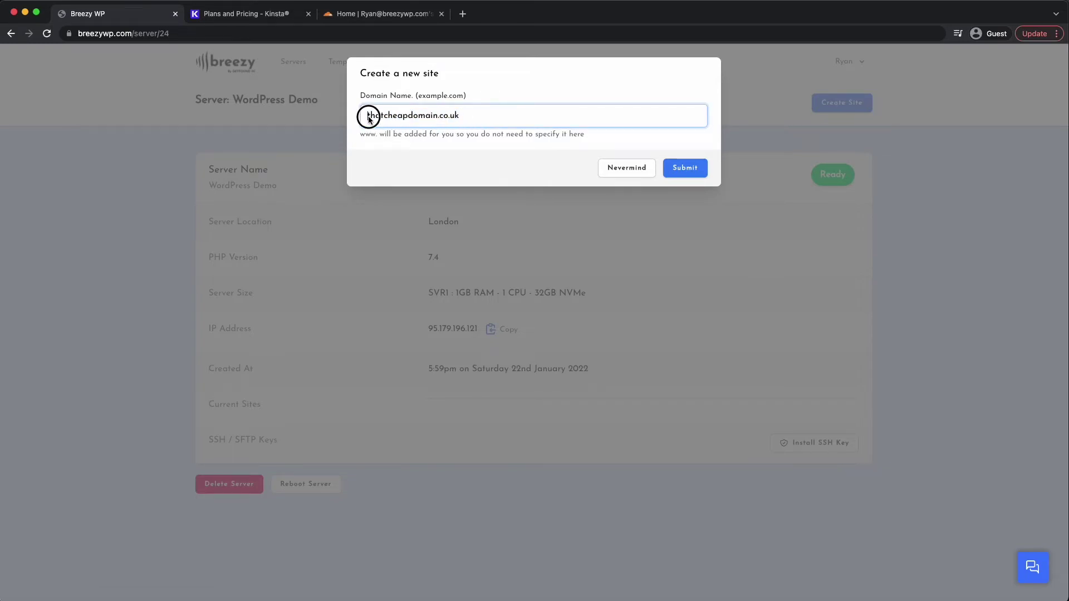
{"action": "left_click_drag", "start_coordinate": [478, 115], "coordinate": [351, 115]}
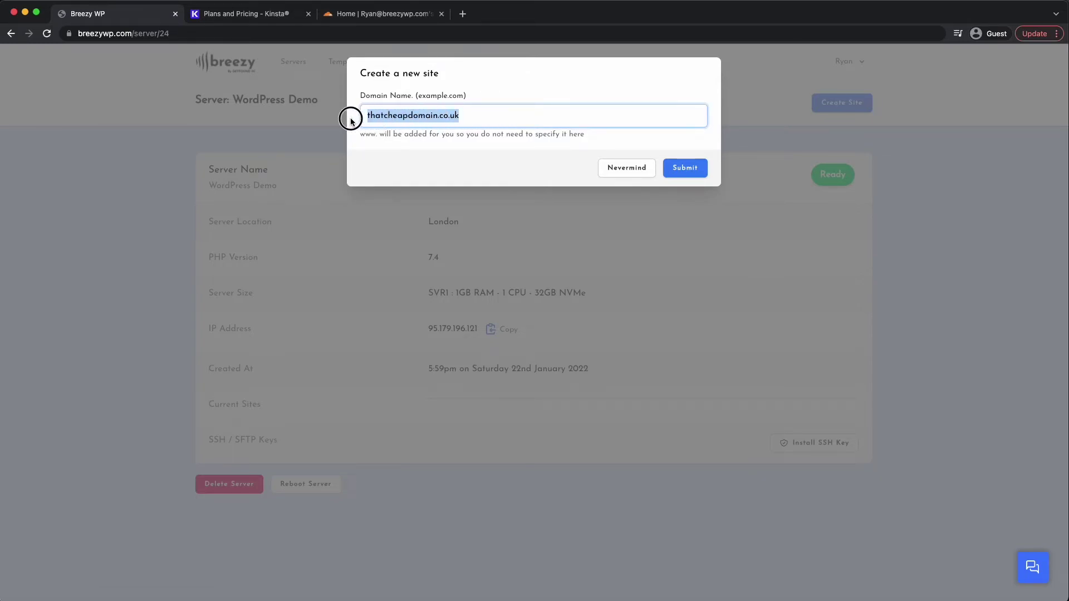
{"action": "left_click", "coordinate": [476, 153]}
{"action": "left_click", "coordinate": [677, 167]}
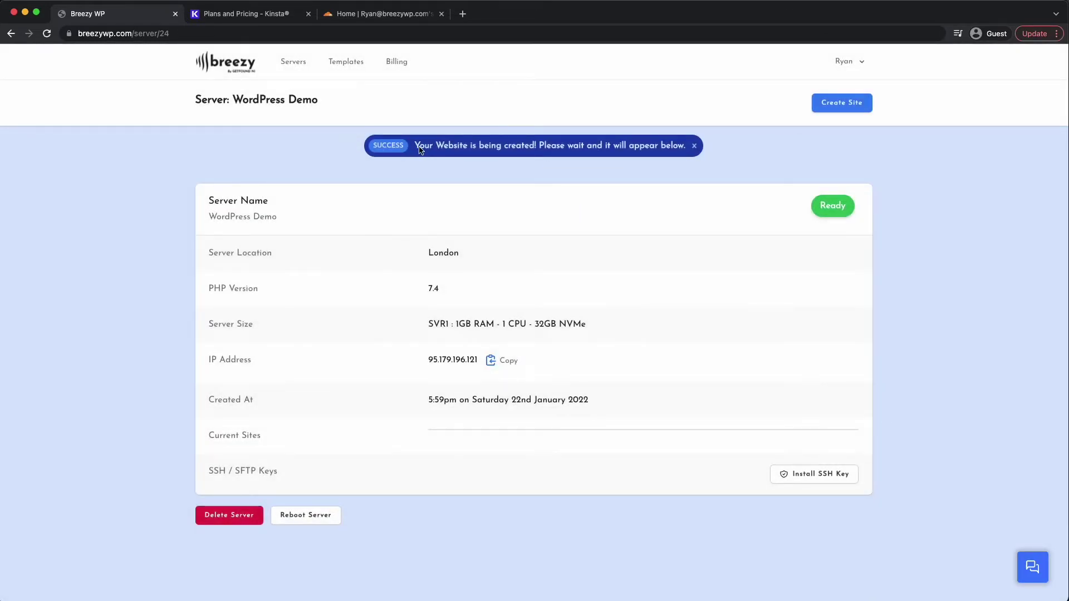
{"action": "left_click_drag", "start_coordinate": [419, 149], "coordinate": [533, 153]}
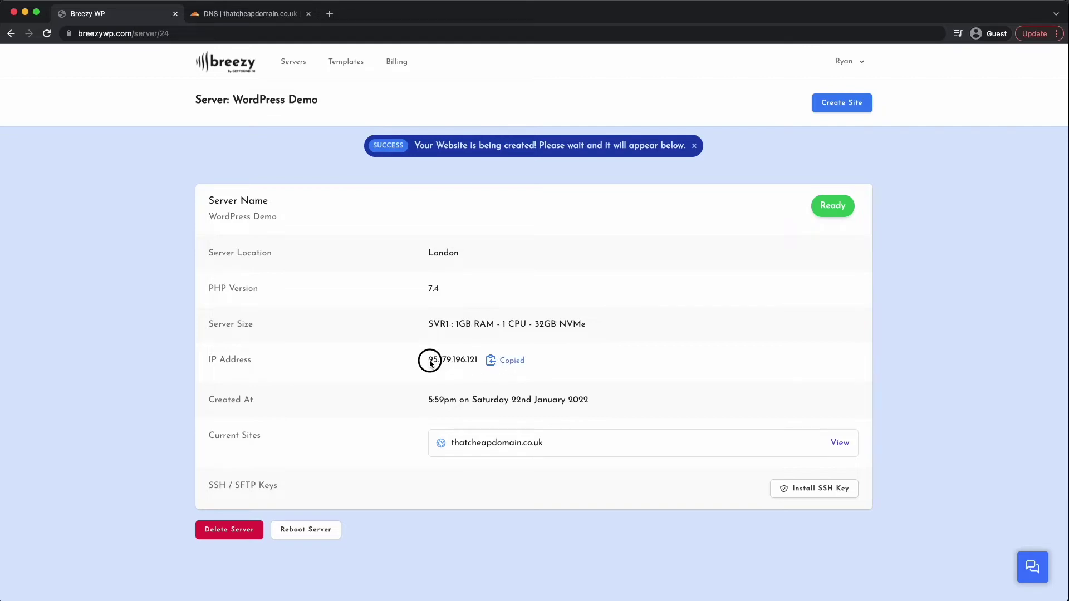
{"action": "left_click_drag", "start_coordinate": [429, 363], "coordinate": [477, 360]}
{"action": "key", "text": "super+c"}
{"action": "left_click", "coordinate": [250, 16]}
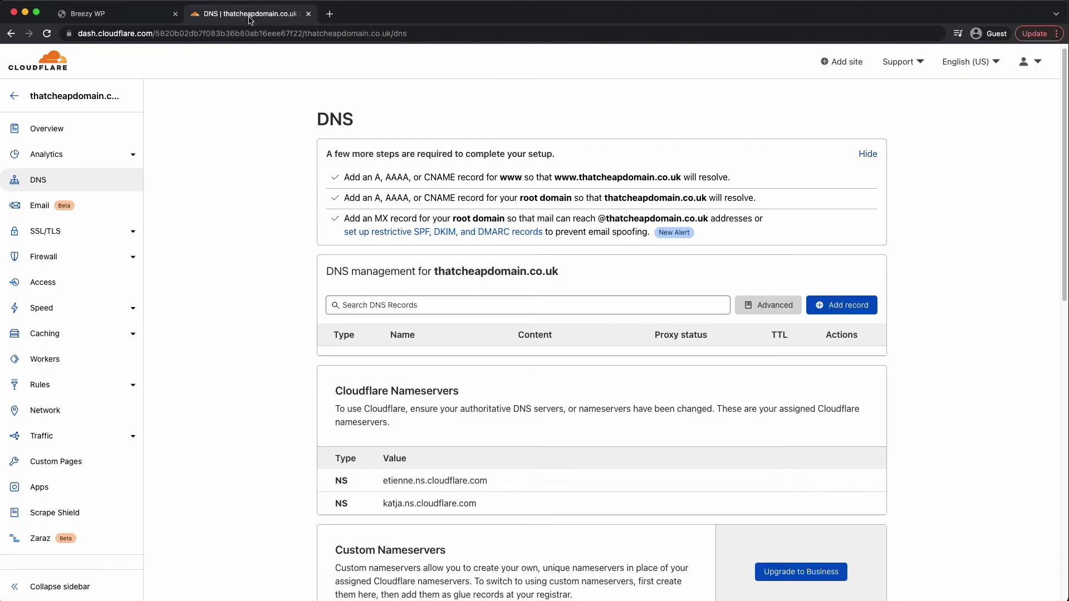
{"action": "left_click", "coordinate": [71, 126]}
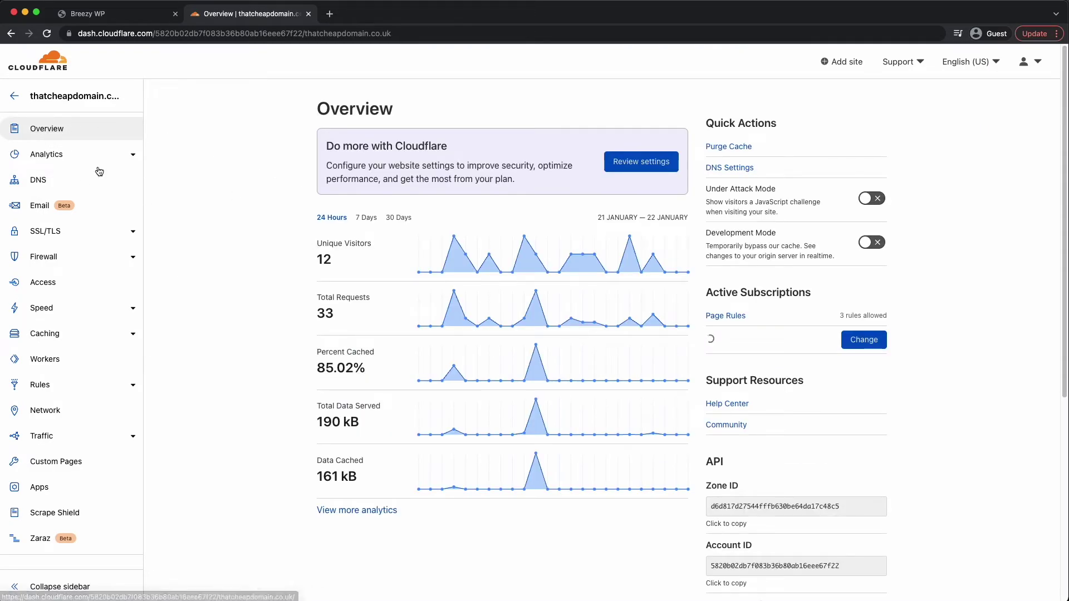
{"action": "left_click", "coordinate": [34, 65]}
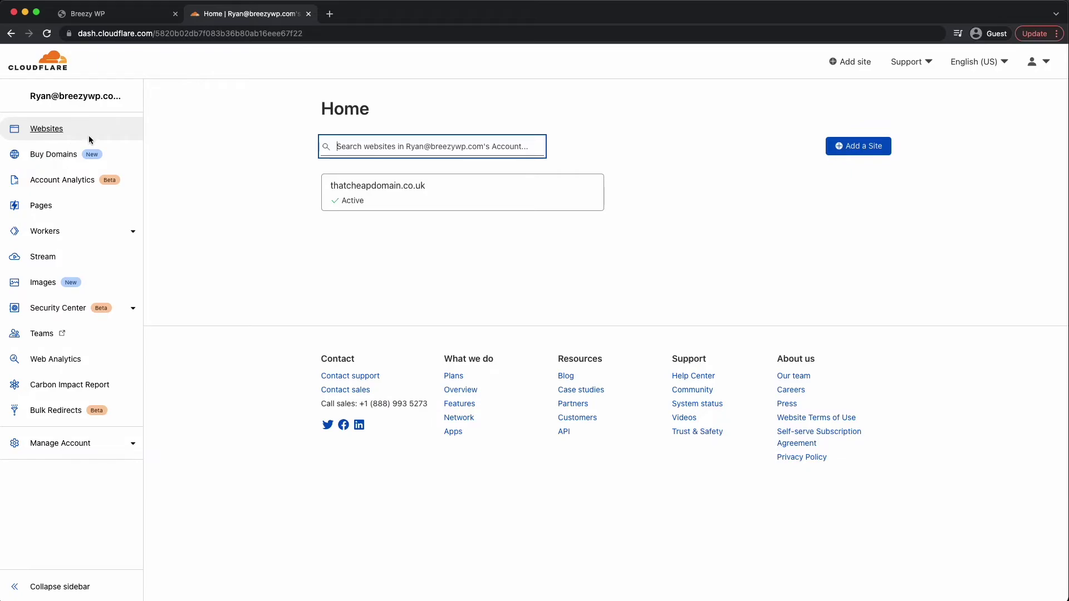
{"action": "left_click", "coordinate": [375, 183]}
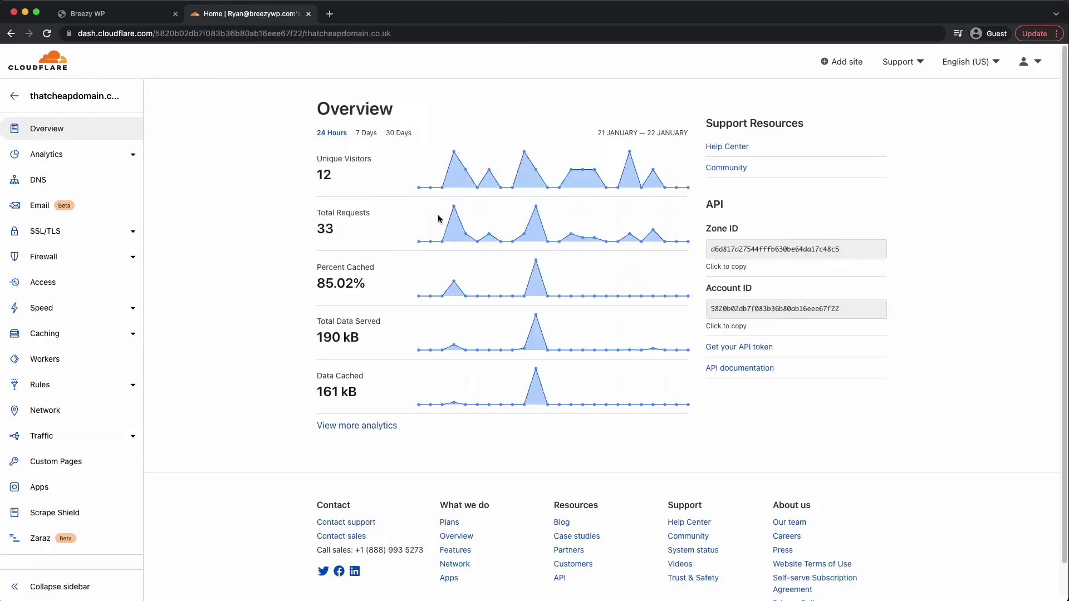
{"action": "left_click", "coordinate": [39, 182]}
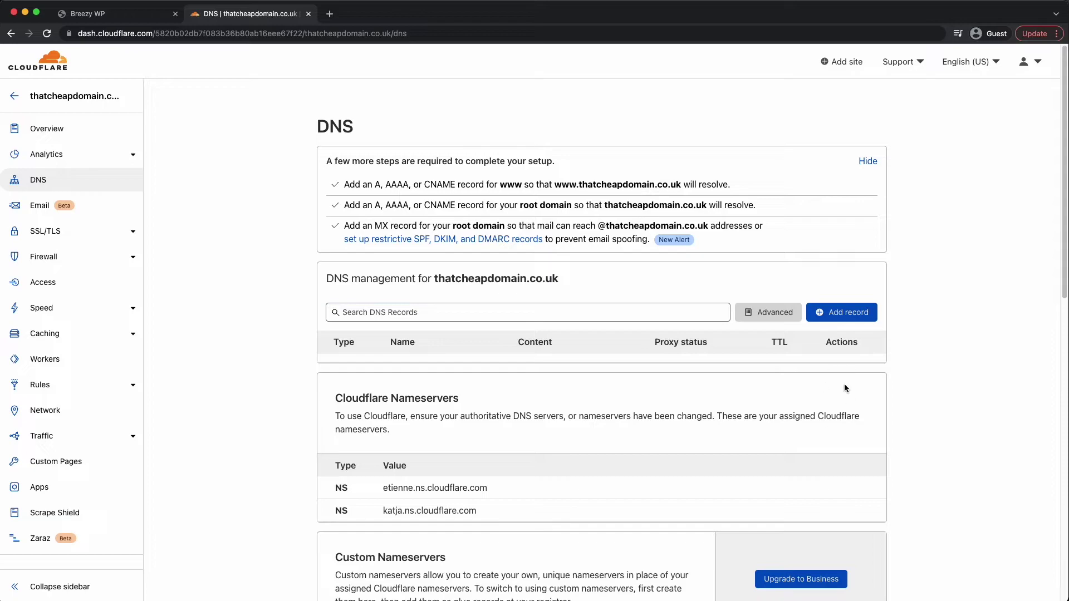
- Add a proxied A record for the root @ pointing to 95.179.196.121
{"action": "left_click", "coordinate": [835, 320]}
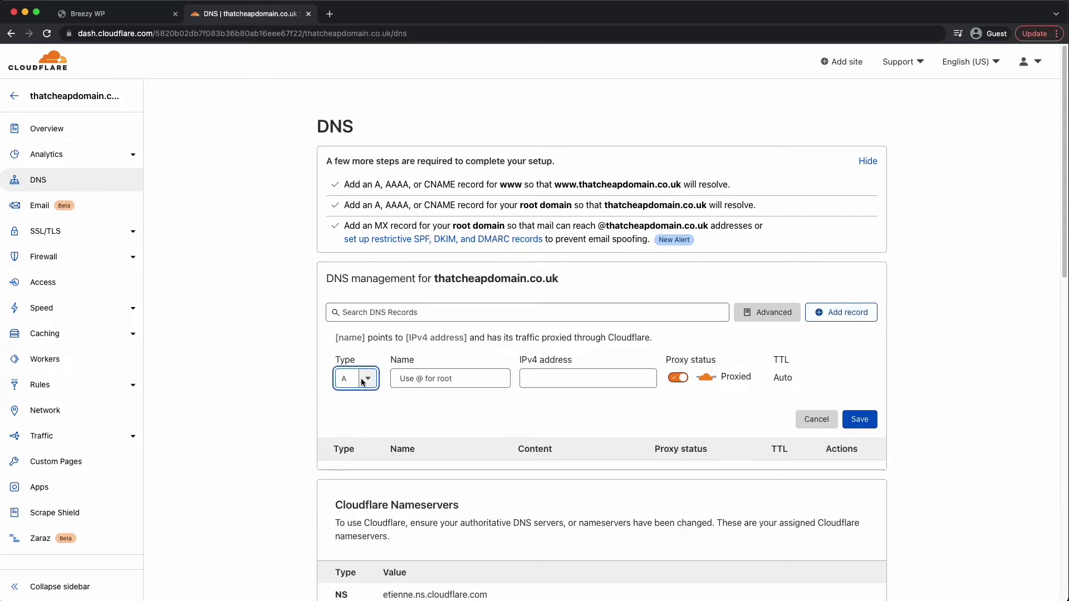
{"action": "left_click", "coordinate": [350, 382]}
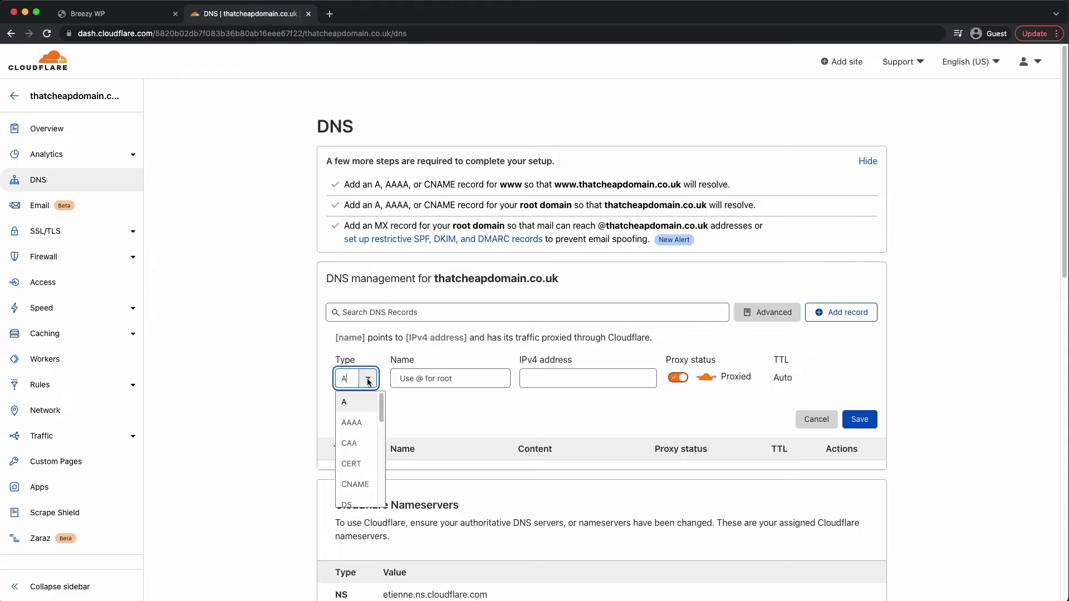
{"action": "left_click", "coordinate": [351, 382]}
{"action": "left_click", "coordinate": [422, 382]}
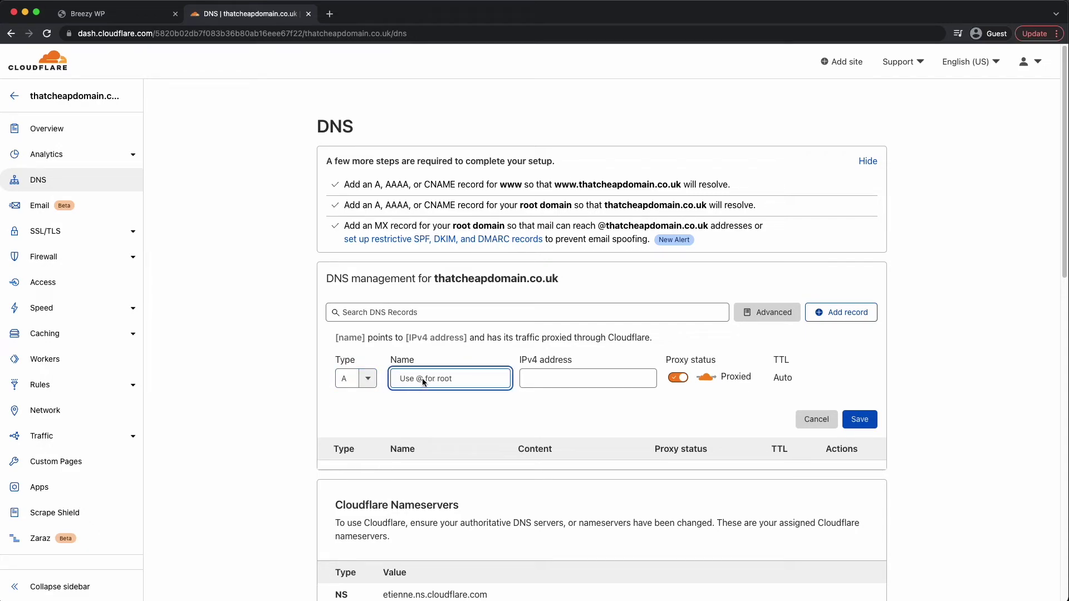
{"action": "type", "text": "@"}
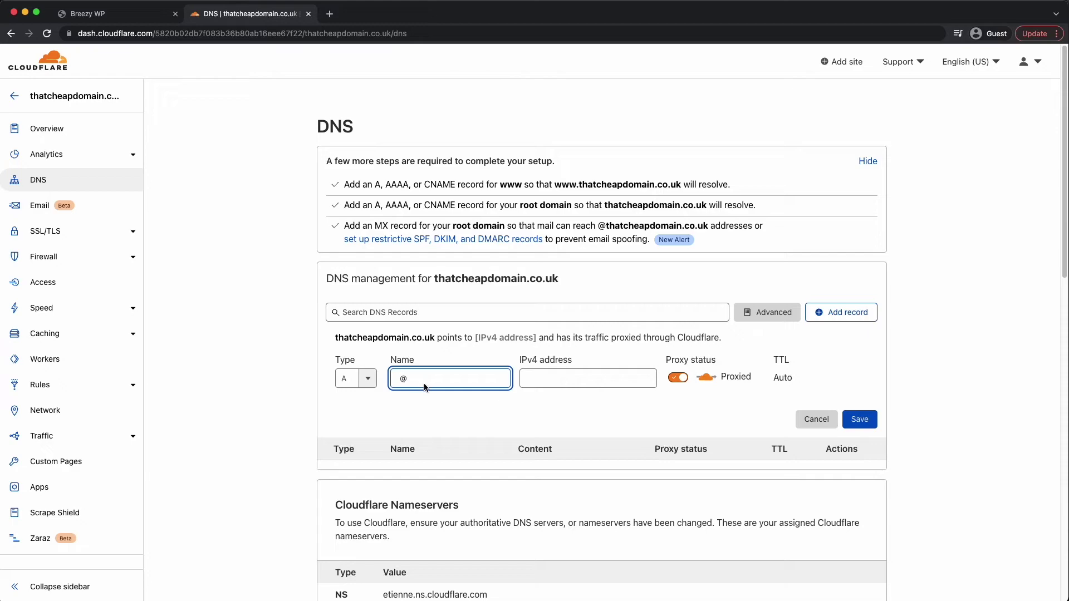
{"action": "left_click", "coordinate": [383, 367]}
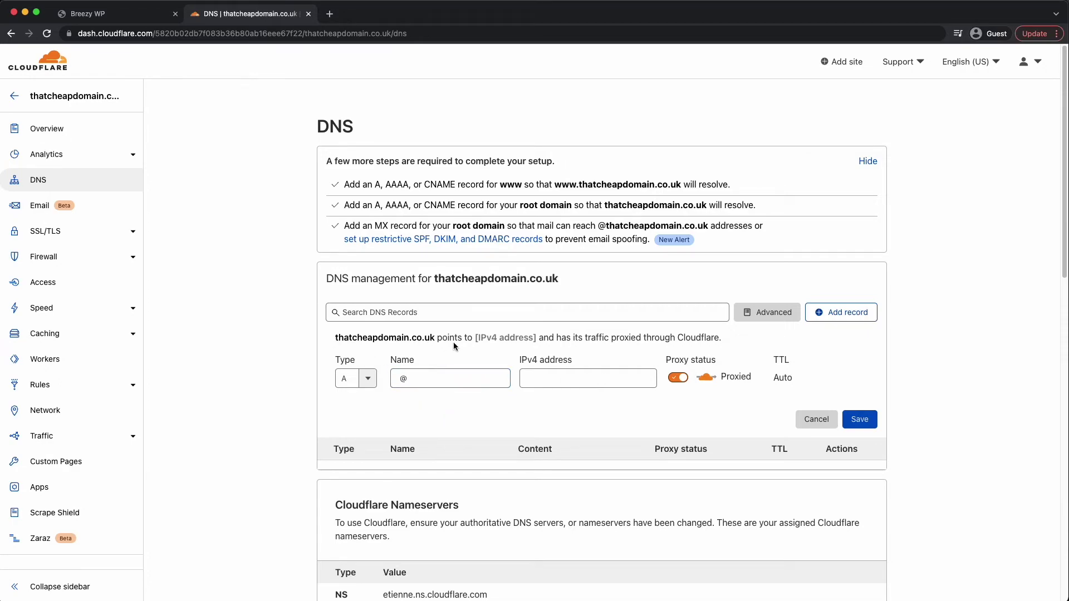
{"action": "left_click", "coordinate": [538, 378]}
{"action": "key", "text": "super+v"}
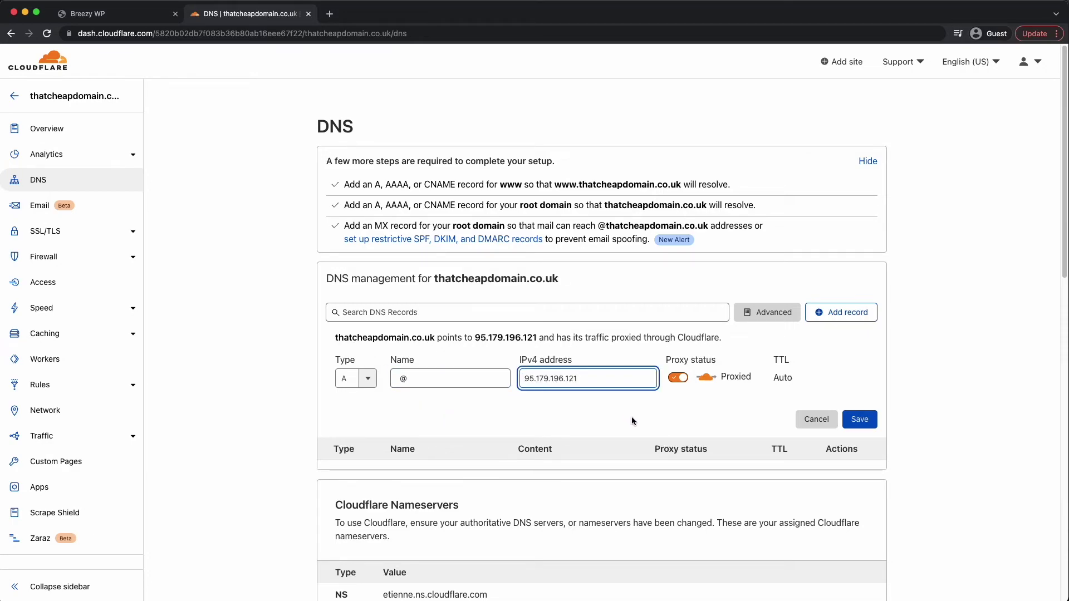
{"action": "left_click", "coordinate": [633, 421]}
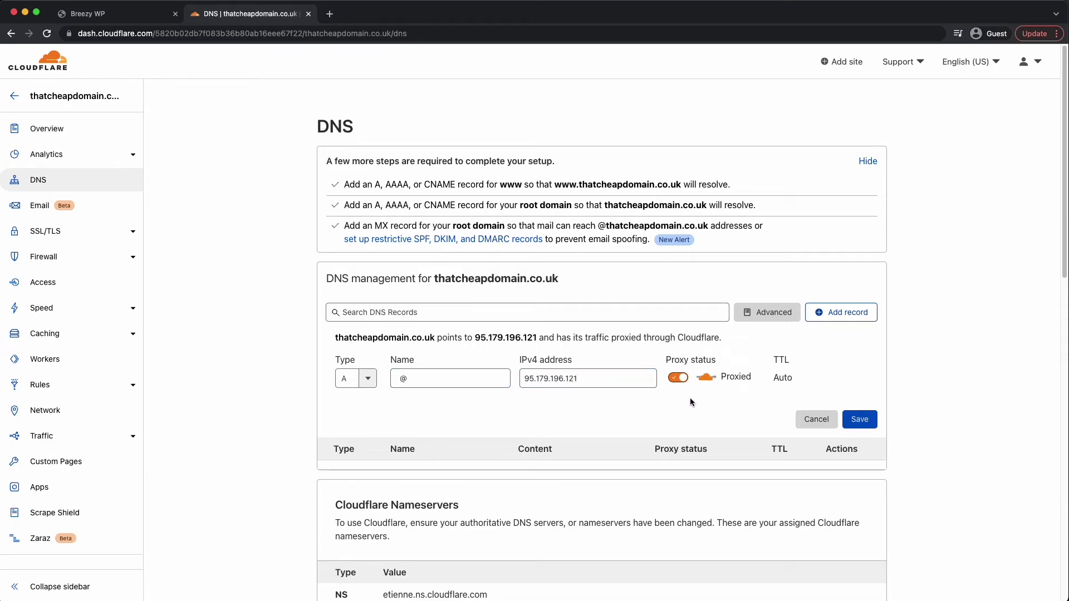
{"action": "left_click", "coordinate": [867, 424]}
- Add a matching A record for www pointing to 95.179.196.121
{"action": "left_click", "coordinate": [833, 295]}
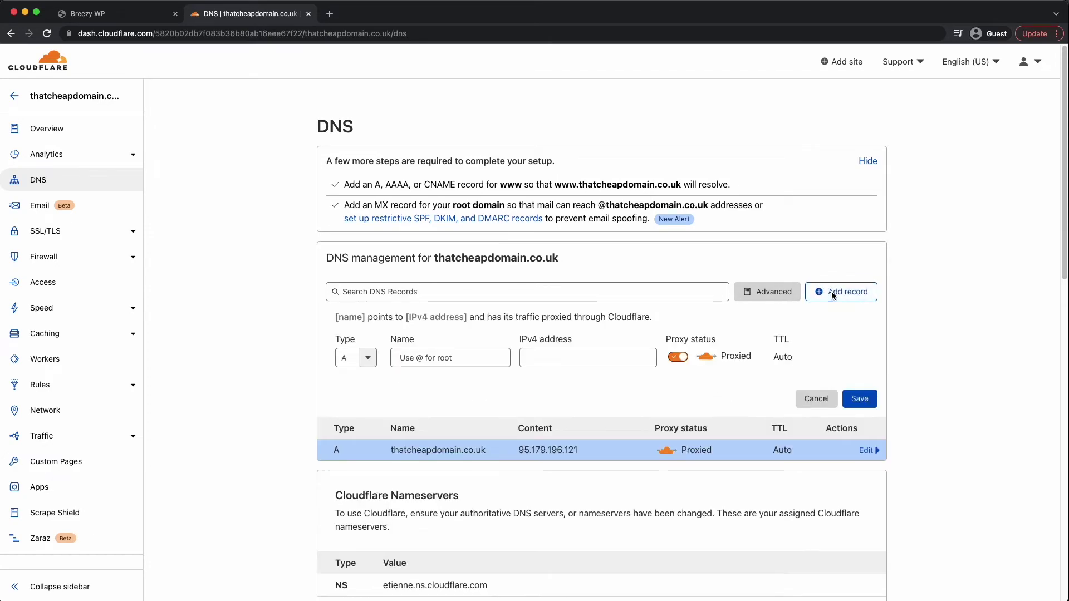
{"action": "left_click", "coordinate": [436, 358]}
{"action": "type", "text": "www"}
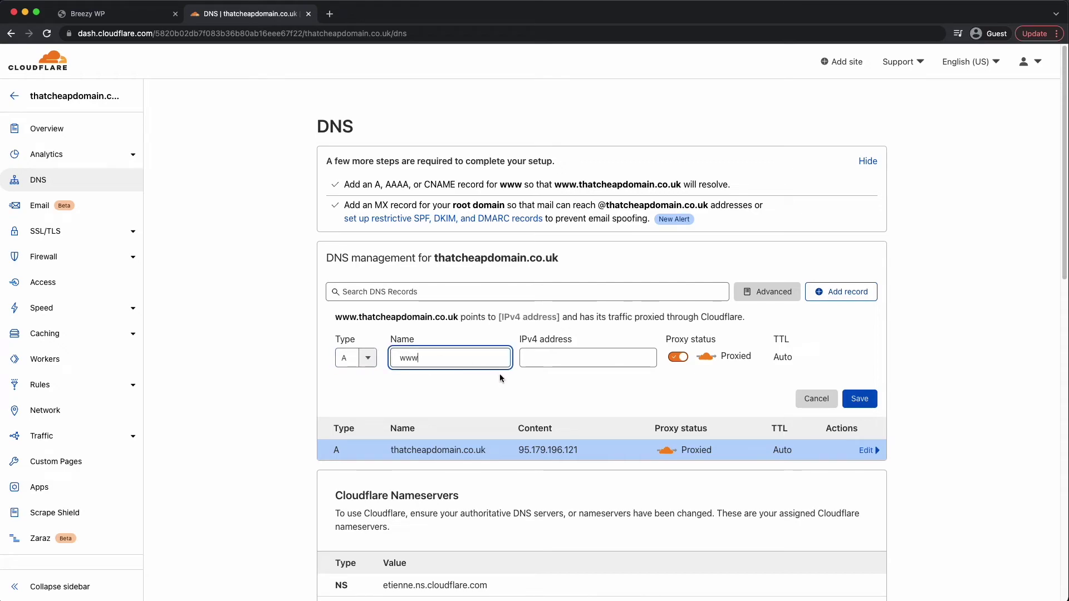
{"action": "left_click", "coordinate": [347, 352]}
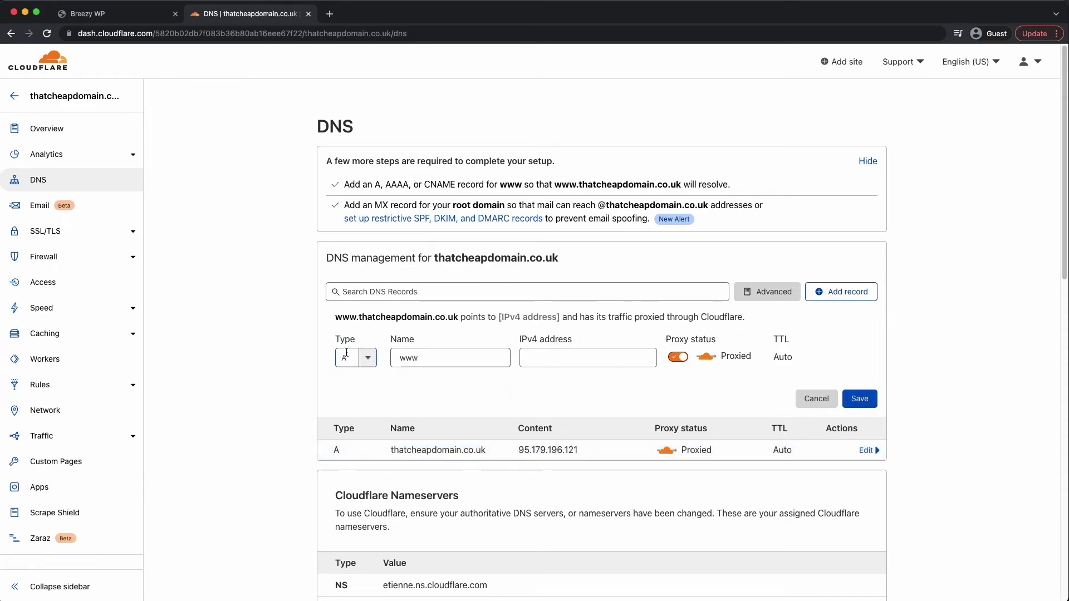
{"action": "left_click", "coordinate": [537, 357]}
{"action": "key", "text": "super+v"}
{"action": "left_click", "coordinate": [676, 384]}
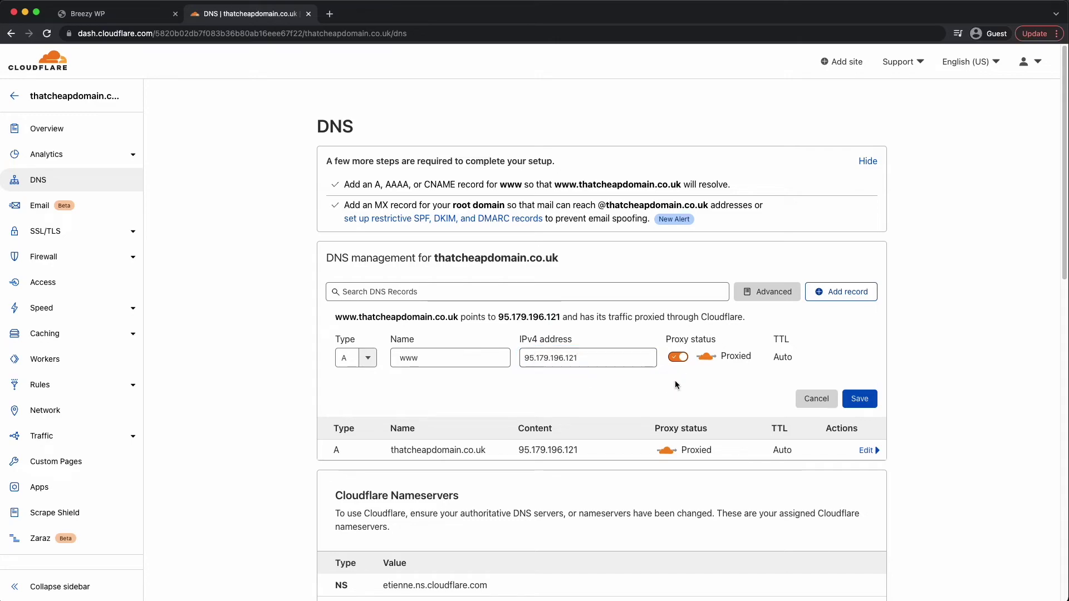
{"action": "left_click", "coordinate": [859, 398]}
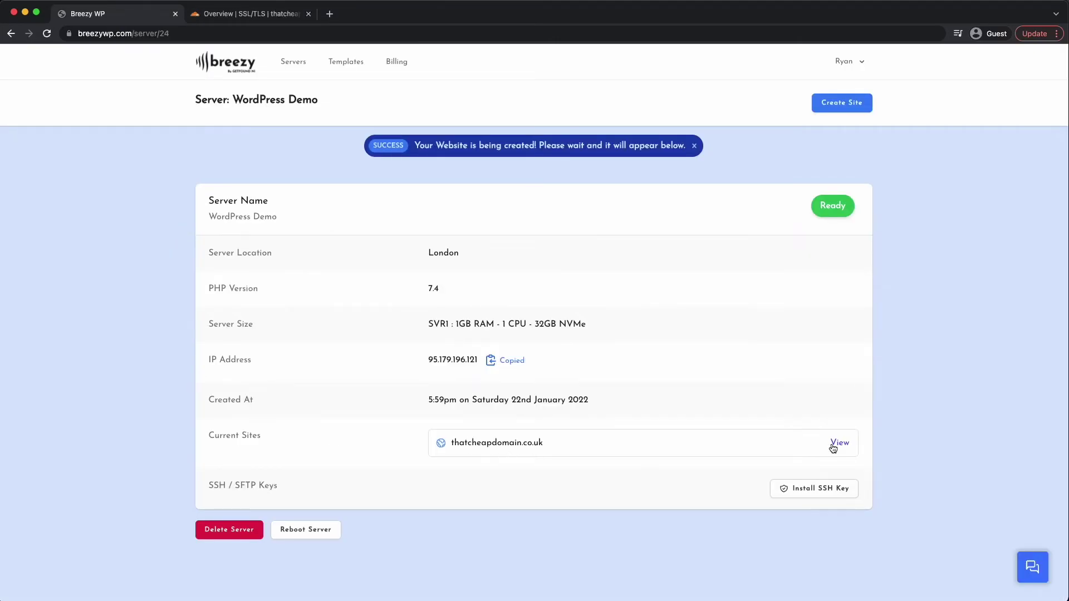
- Install an Automated SSL certificate on the thatcheapdomain.co.uk site
{"action": "left_click", "coordinate": [840, 443]}
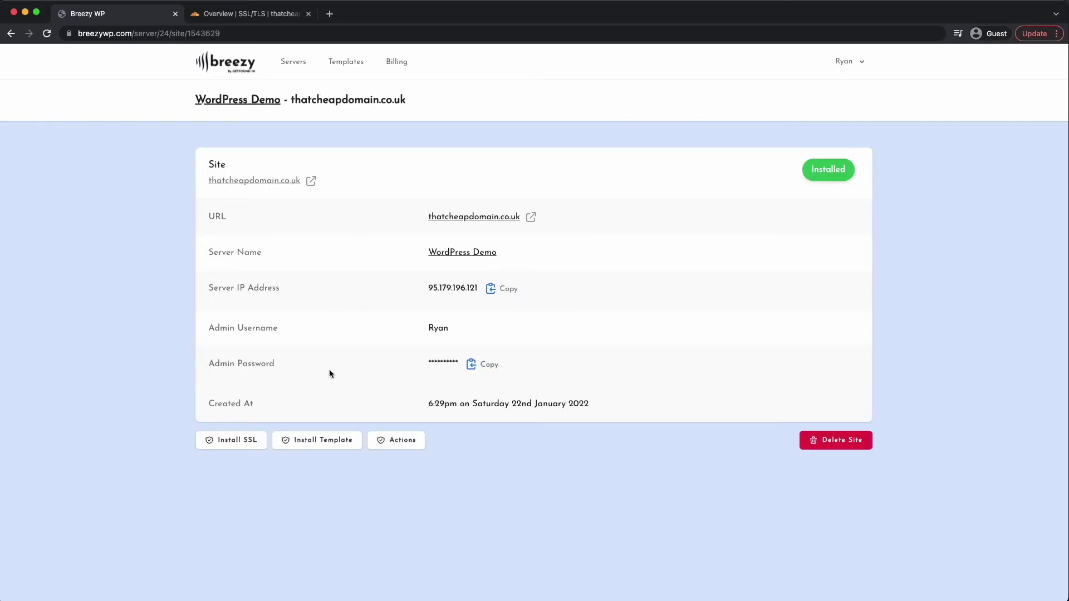
{"action": "left_click", "coordinate": [236, 442]}
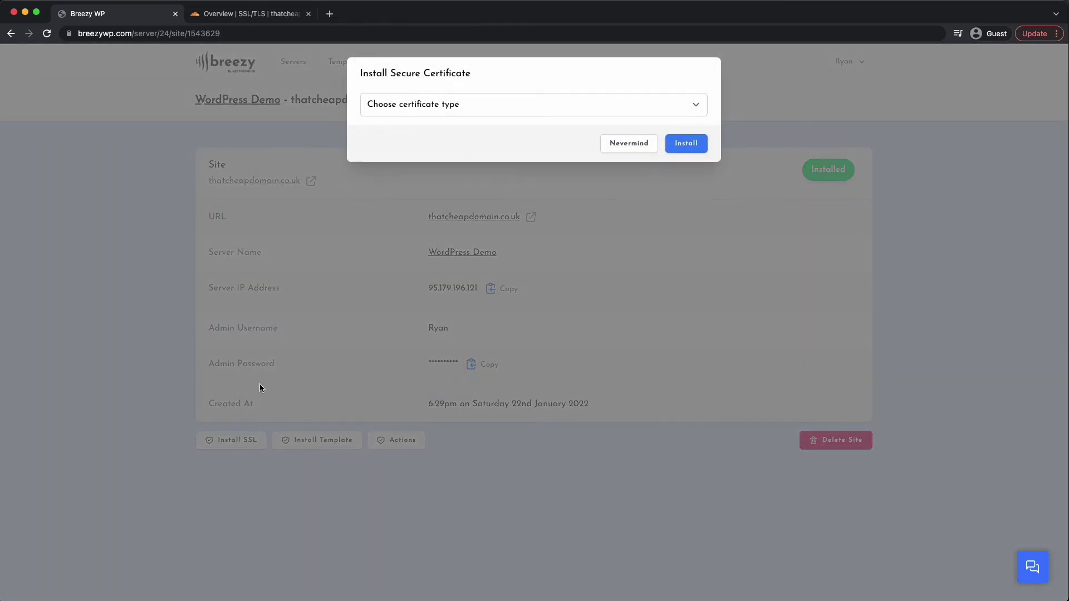
{"action": "left_click", "coordinate": [424, 109]}
{"action": "left_click", "coordinate": [425, 117]}
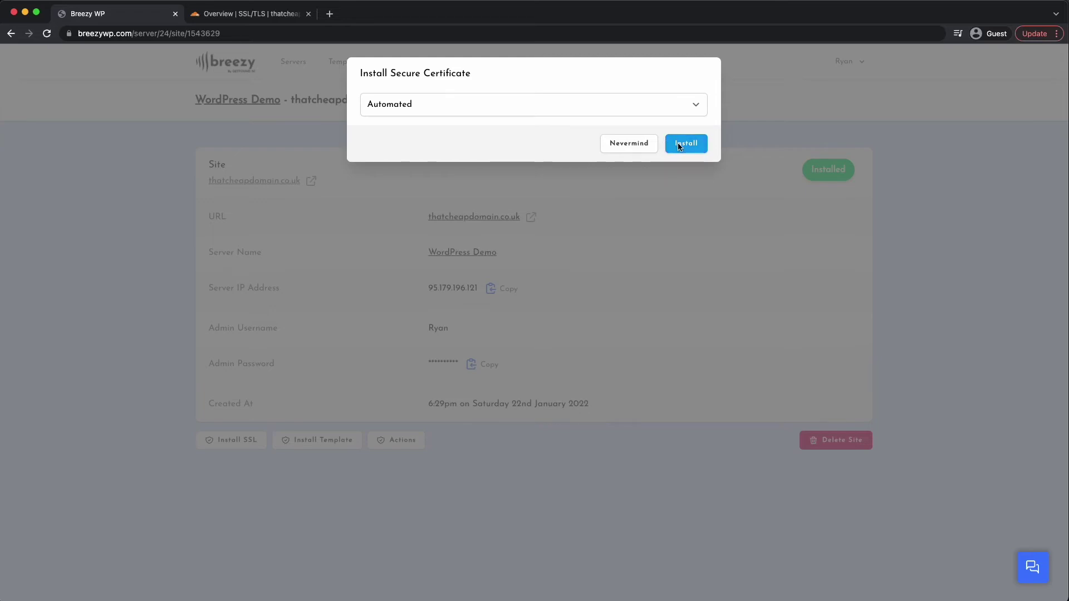
{"action": "left_click", "coordinate": [686, 145]}
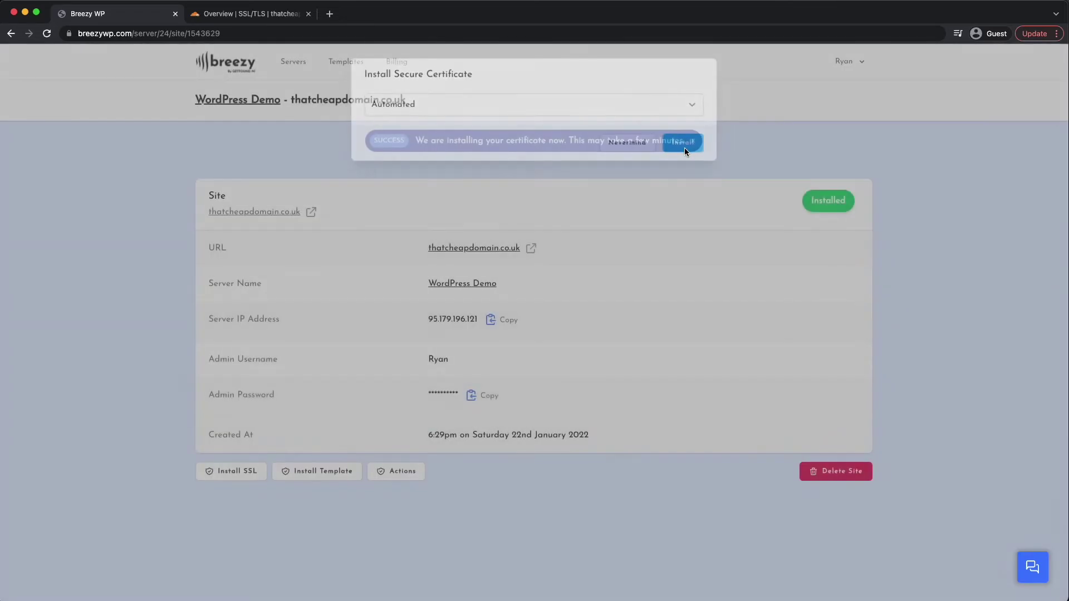
{"action": "left_click_drag", "start_coordinate": [419, 143], "coordinate": [553, 143]}
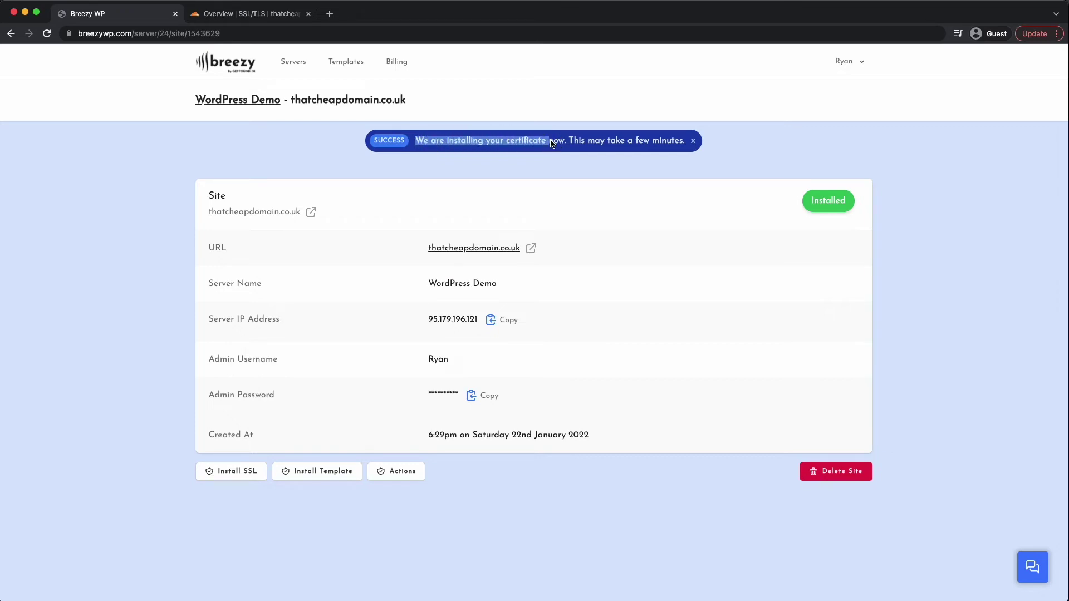
{"action": "left_click", "coordinate": [240, 174]}
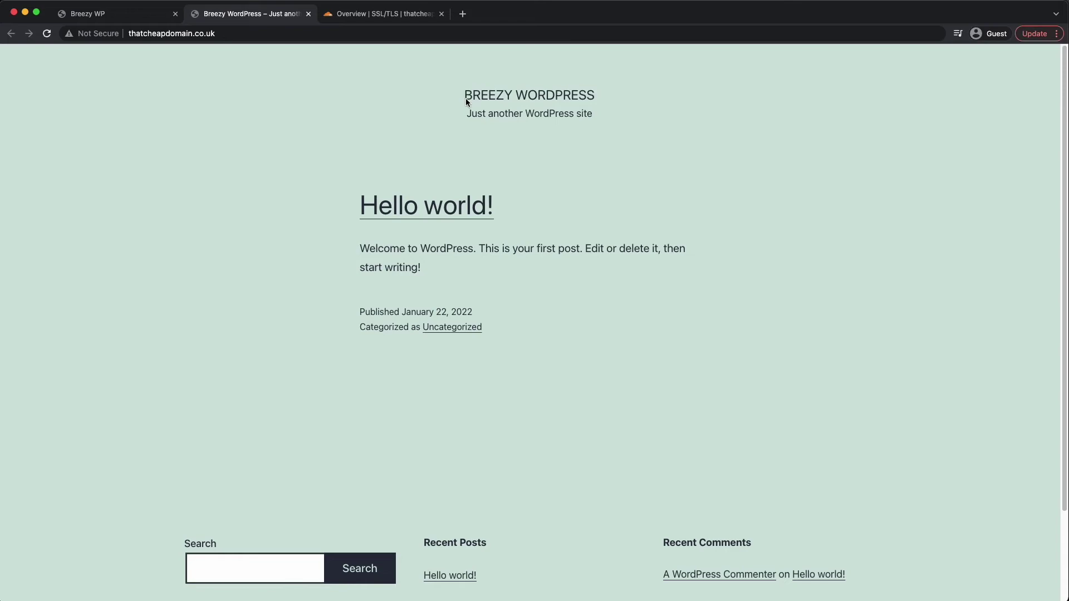
- Load thatcheapdomain.co.uk/wp-admin, which fails with a too-many-redirects error
{"action": "left_click_drag", "start_coordinate": [466, 98], "coordinate": [609, 115]}
{"action": "left_click", "coordinate": [539, 133]}
{"action": "scroll", "coordinate": [370, 254], "scroll_direction": "down", "scroll_amount": 2}
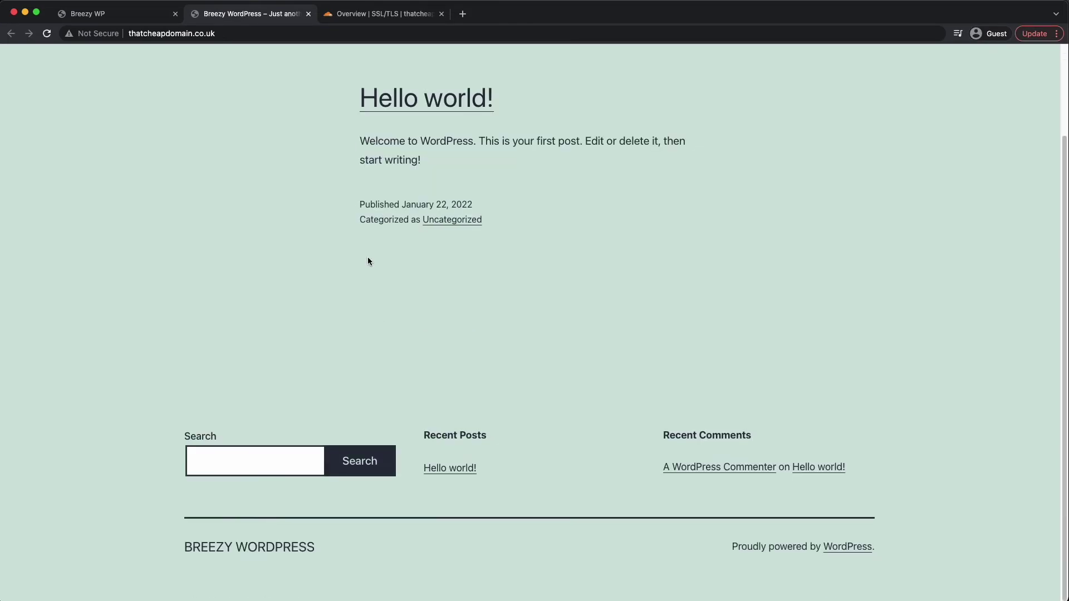
{"action": "scroll", "coordinate": [367, 261], "scroll_direction": "up", "scroll_amount": 2}
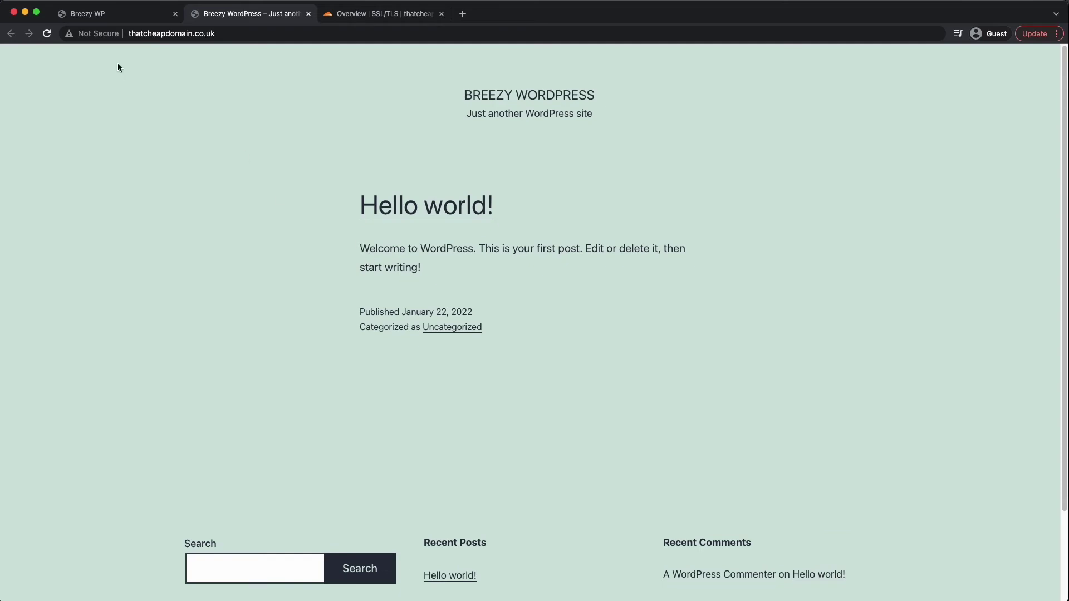
{"action": "left_click", "coordinate": [305, 37]}
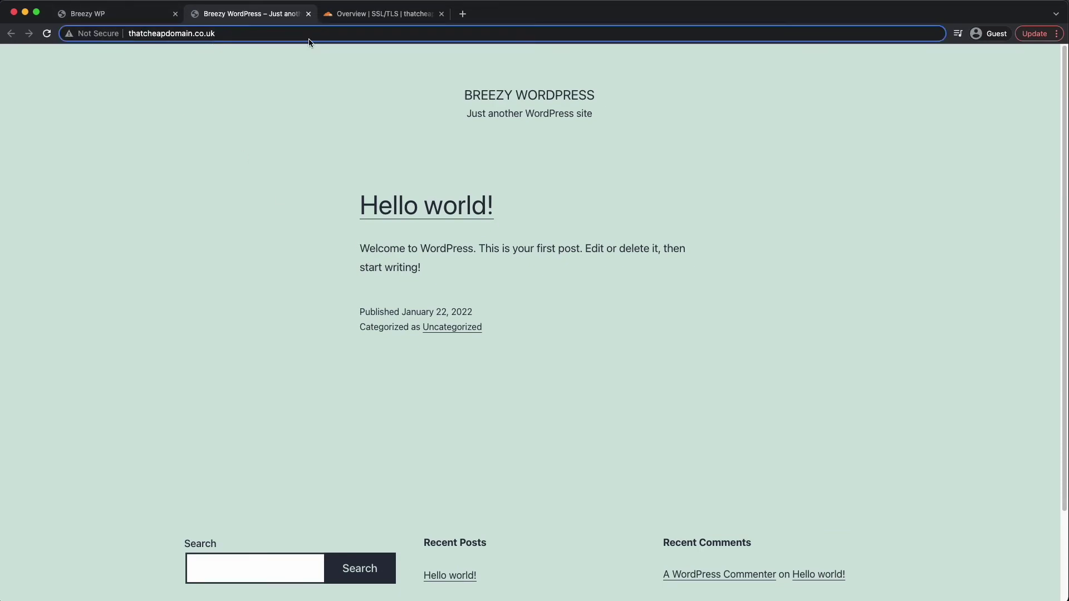
{"action": "type", "text": "/wp-admi"}
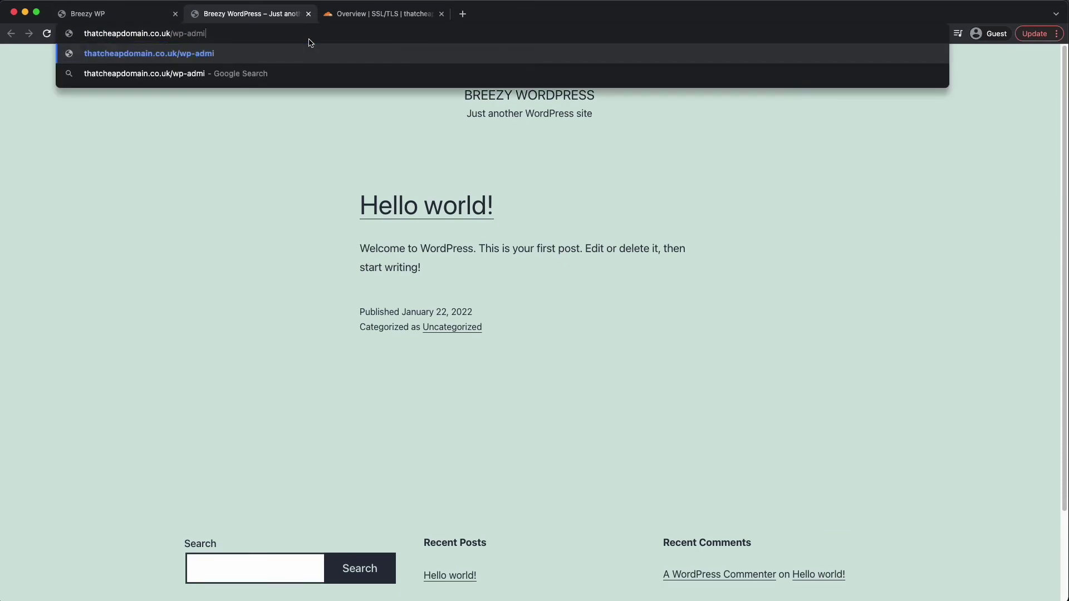
{"action": "type", "text": "n"}
{"action": "key", "text": "Return"}
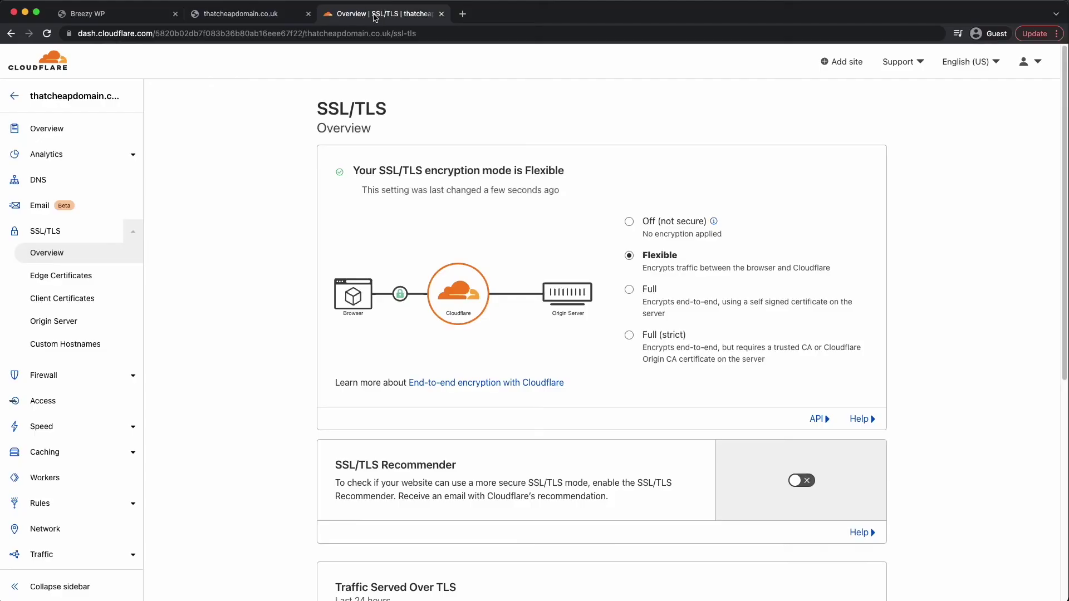
- Switch Cloudflare's SSL/TLS encryption mode from Flexible to Full and return to the site to retest
{"action": "left_click", "coordinate": [630, 291]}
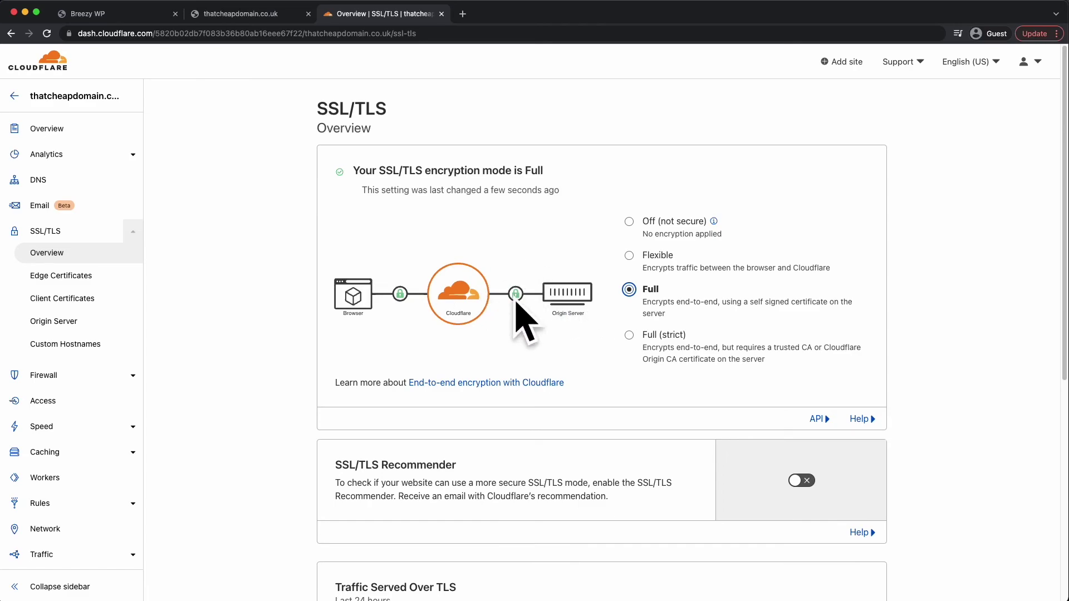
{"action": "left_click", "coordinate": [240, 13]}
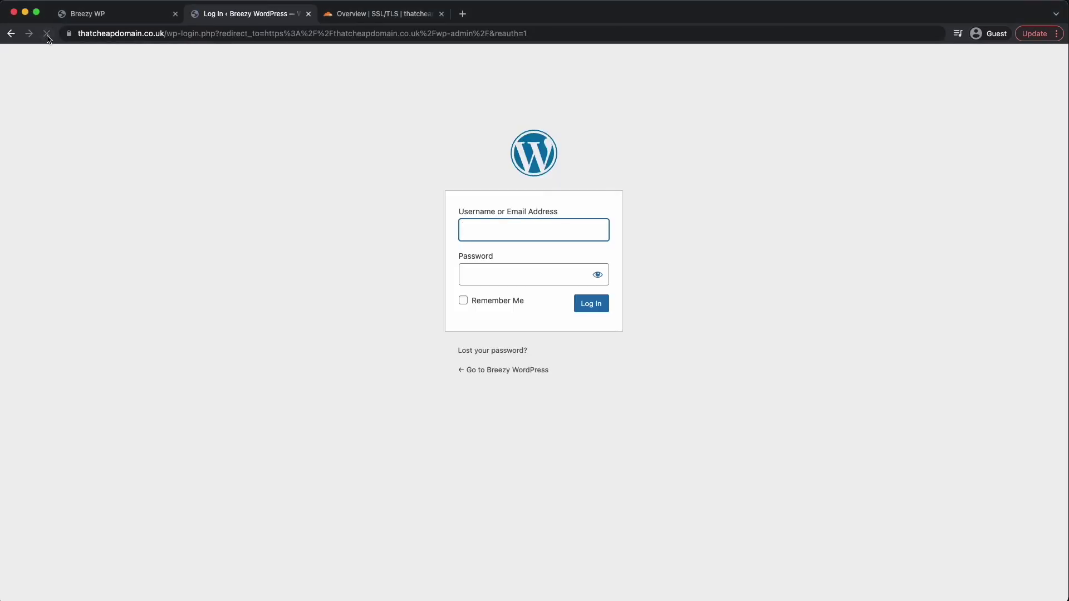
- Copy the admin username from Breezy WP into the WordPress login form's username field
{"action": "left_click", "coordinate": [191, 171]}
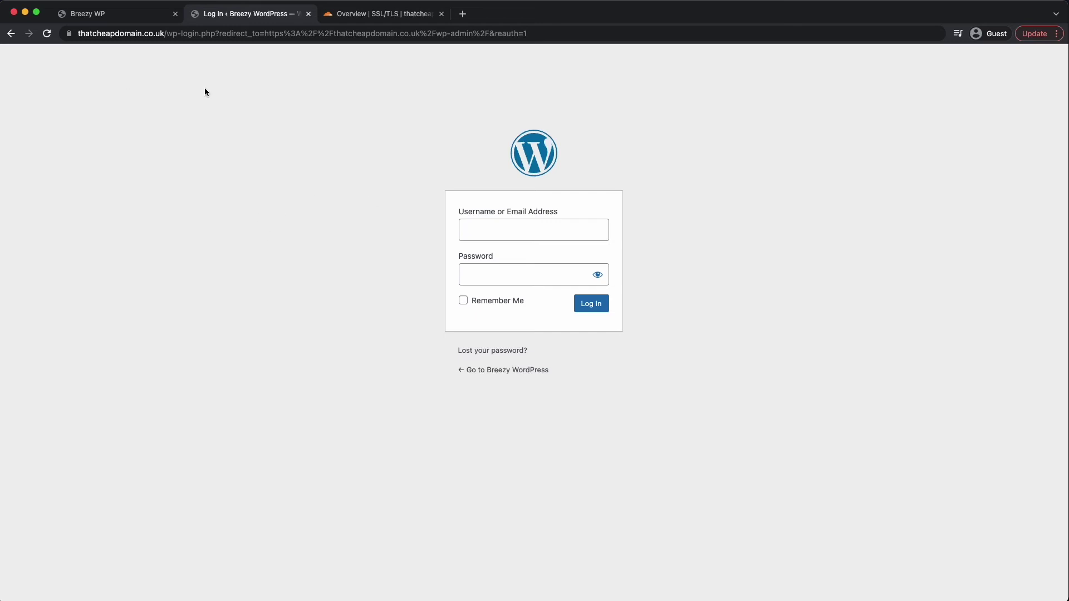
{"action": "left_click", "coordinate": [107, 12]}
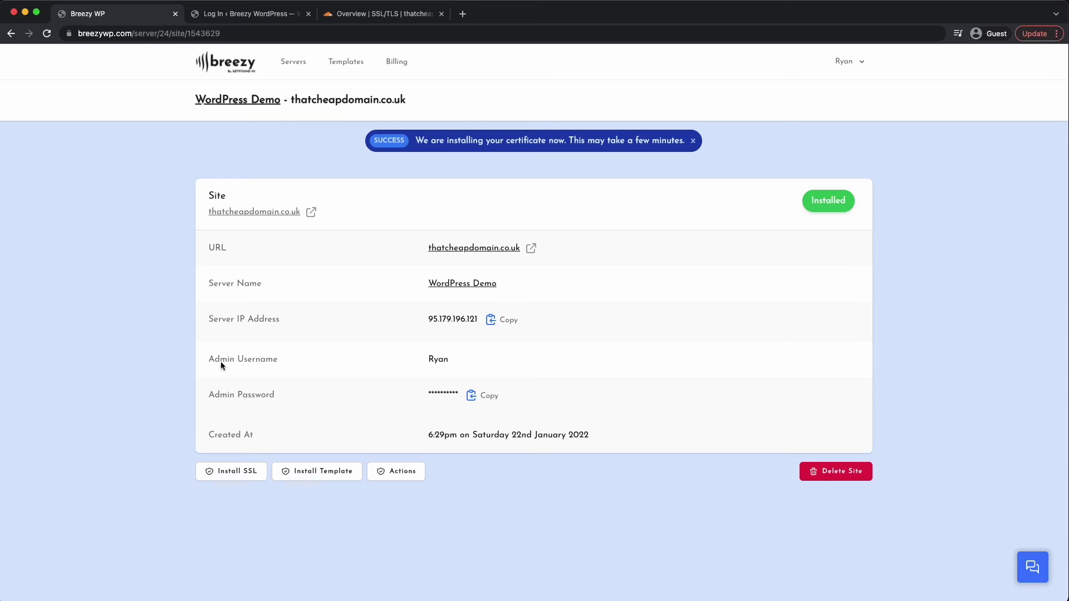
{"action": "left_click_drag", "start_coordinate": [222, 359], "coordinate": [399, 362]}
{"action": "double_click", "coordinate": [440, 360]}
{"action": "key", "text": "super+c"}
{"action": "left_click", "coordinate": [400, 16]}
{"action": "left_click", "coordinate": [253, 16]}
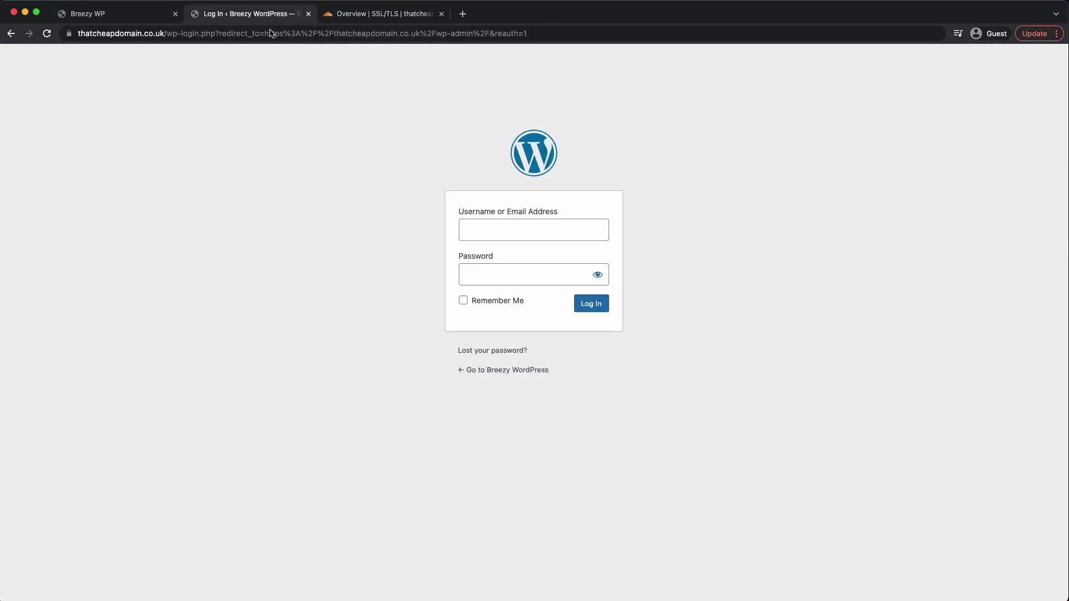
{"action": "left_click", "coordinate": [477, 228]}
{"action": "key", "text": "super+v"}
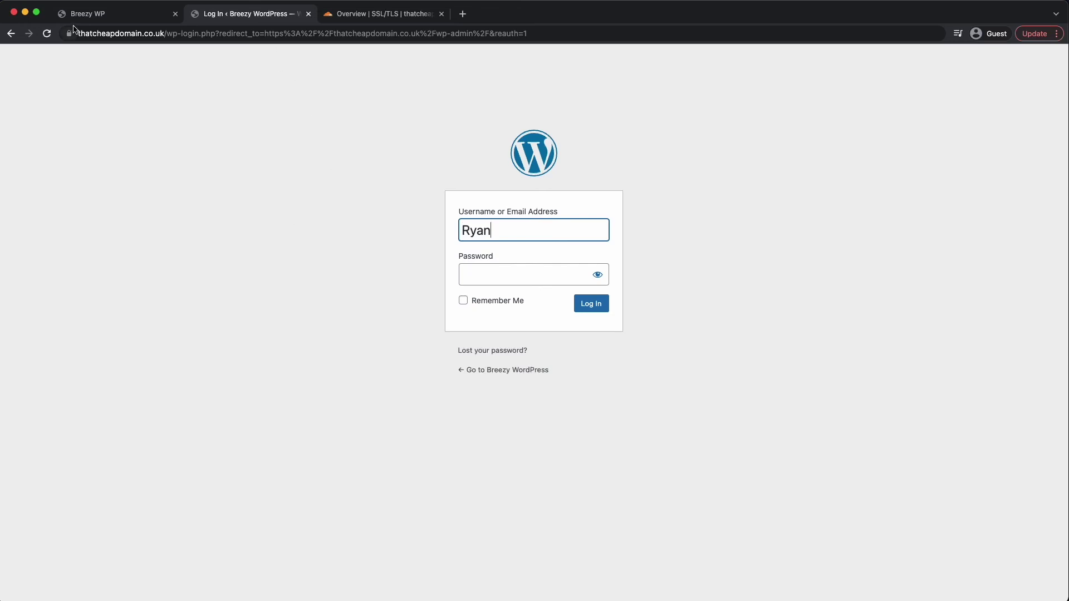
- Paste the admin password from Breezy WP and log in to the WordPress Dashboard
{"action": "left_click", "coordinate": [106, 13]}
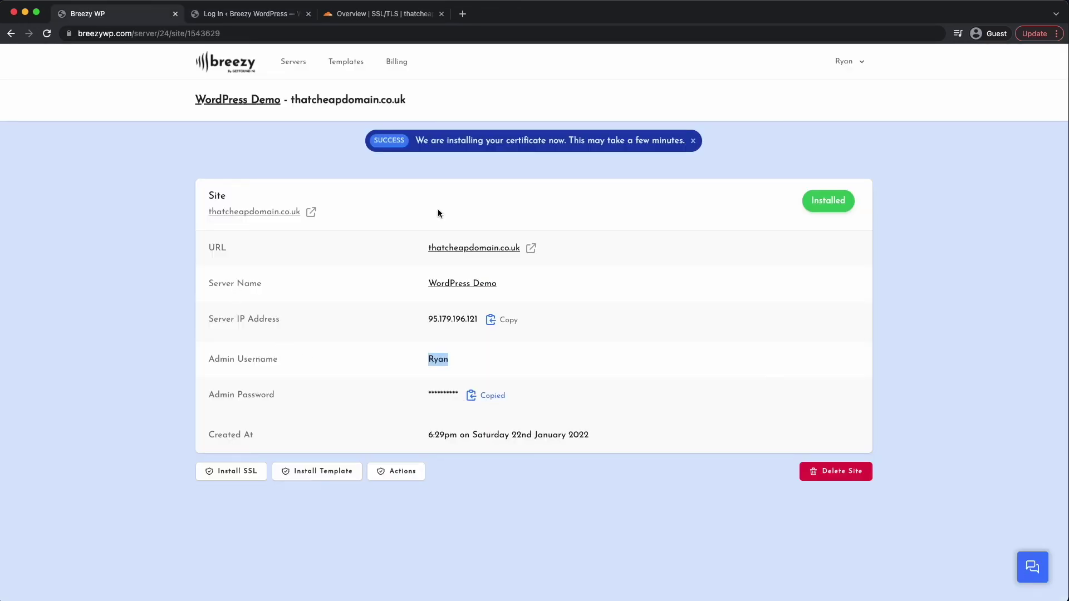
{"action": "left_click", "coordinate": [282, 14]}
{"action": "left_click", "coordinate": [509, 275]}
{"action": "key", "text": "super+v"}
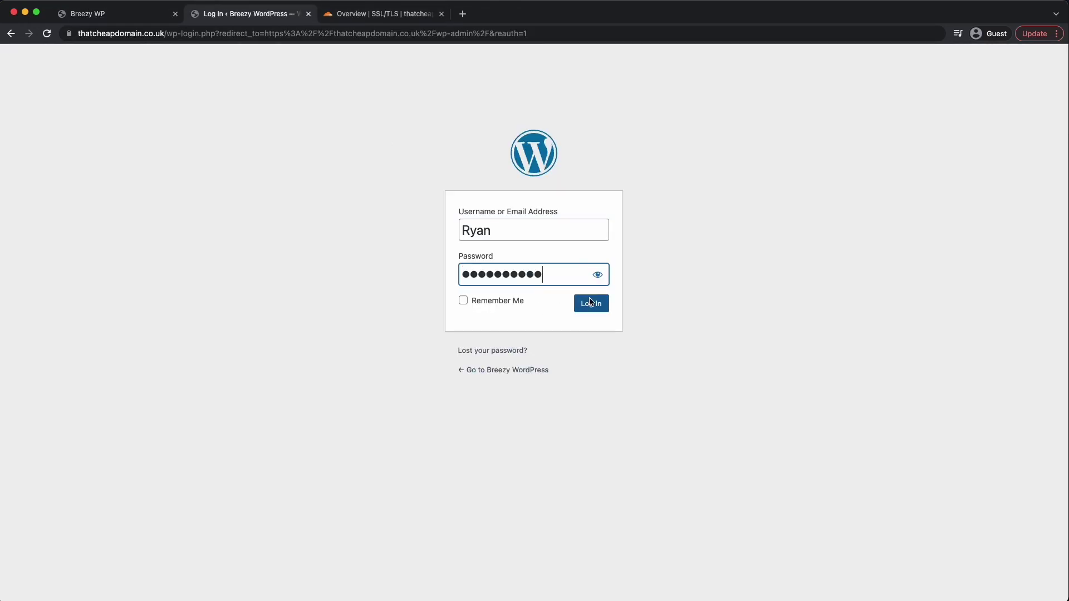
{"action": "left_click", "coordinate": [591, 302]}
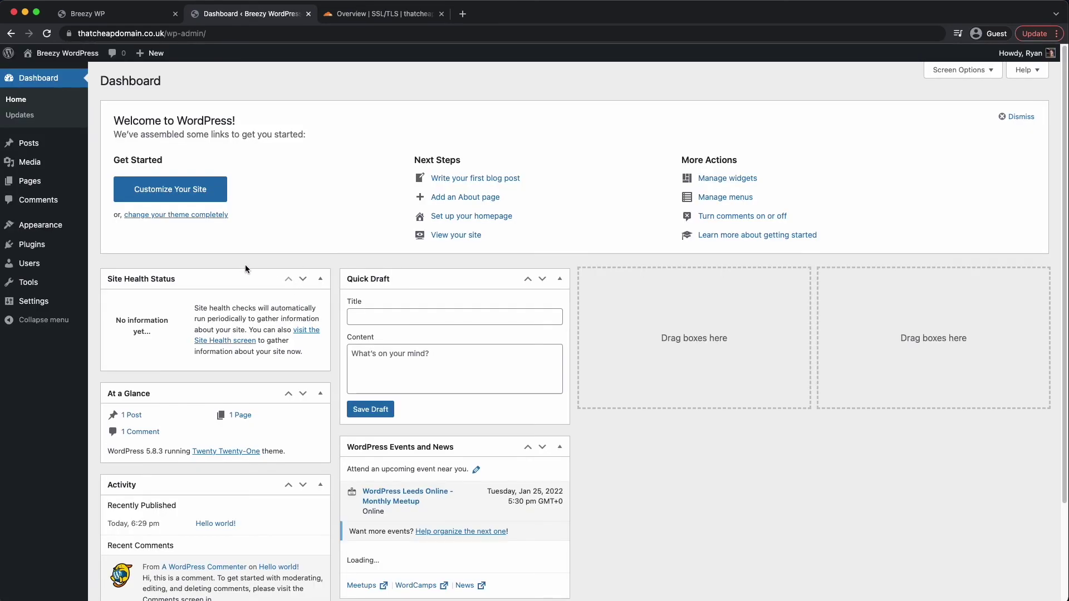
- Review the installed plugins and themes, then return to the Dashboard home
{"action": "mouse_move", "coordinate": [43, 251]}
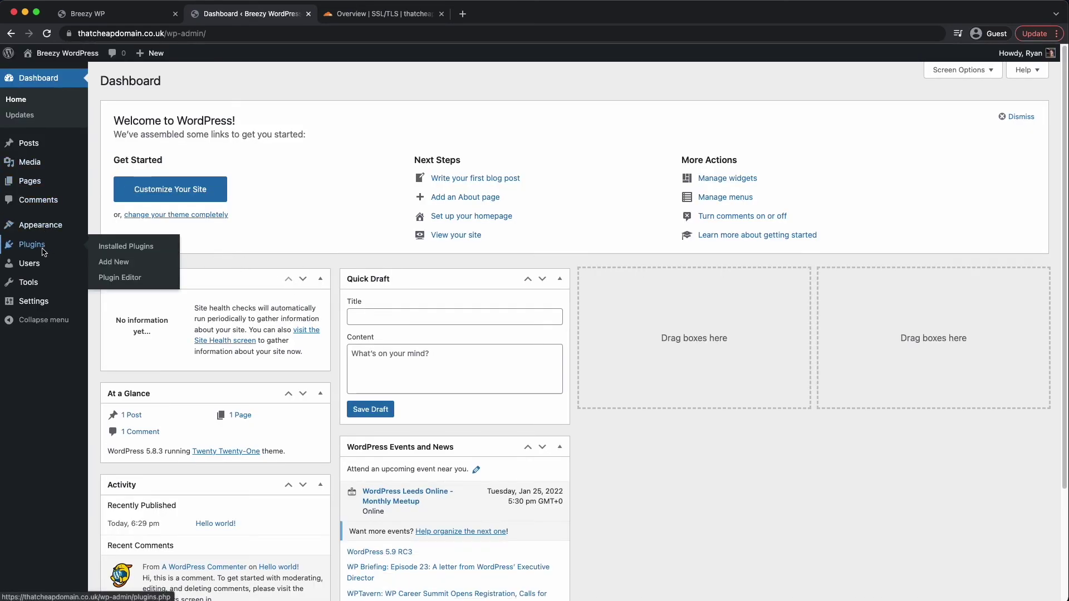
{"action": "left_click", "coordinate": [120, 246]}
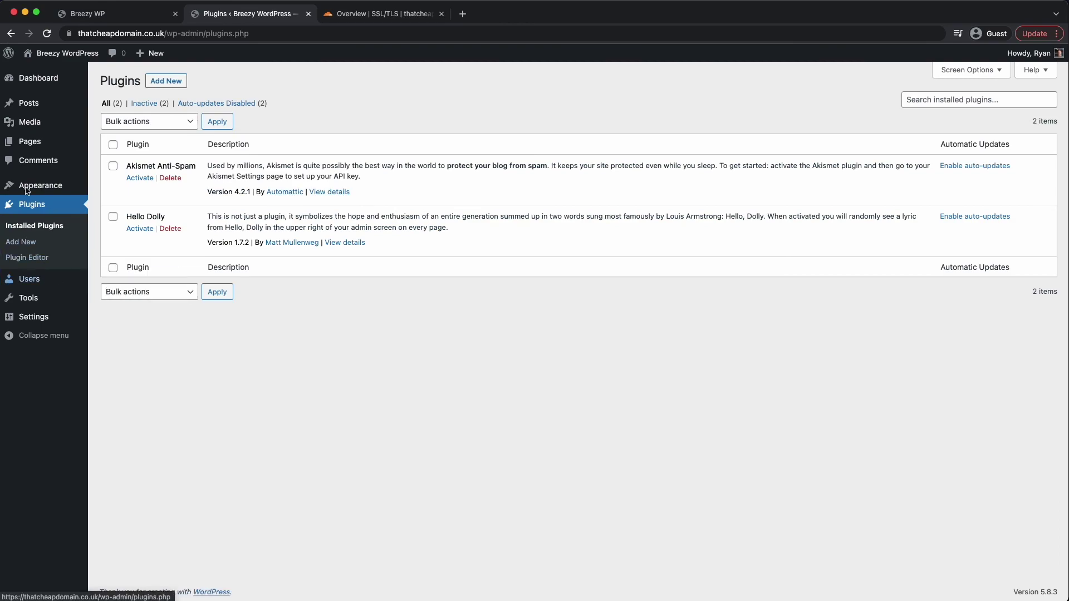
{"action": "mouse_move", "coordinate": [27, 190]}
{"action": "left_click", "coordinate": [117, 185]}
{"action": "left_click", "coordinate": [94, 82]}
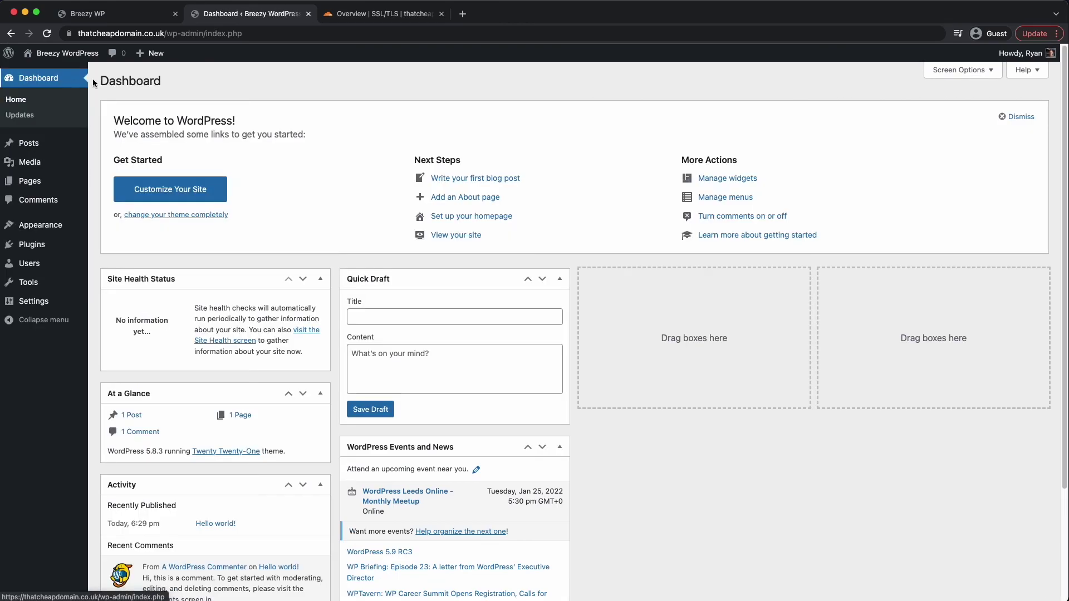
- Visit the site's front page, confirm the connection is secure, then go back to Breezy WP
{"action": "left_click", "coordinate": [57, 65]}
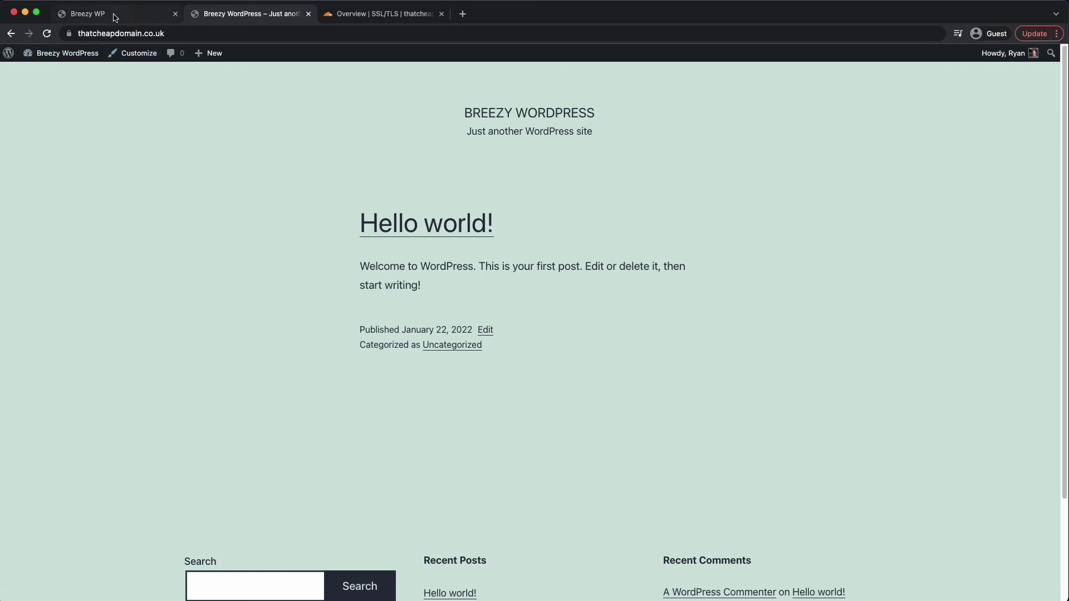
{"action": "left_click", "coordinate": [70, 34]}
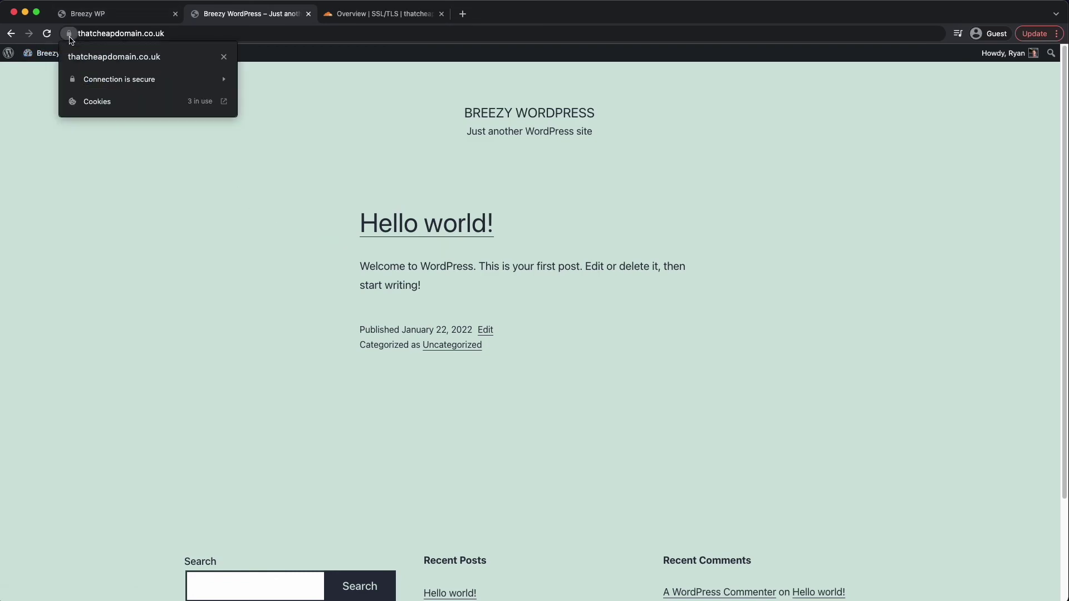
{"action": "left_click", "coordinate": [123, 218]}
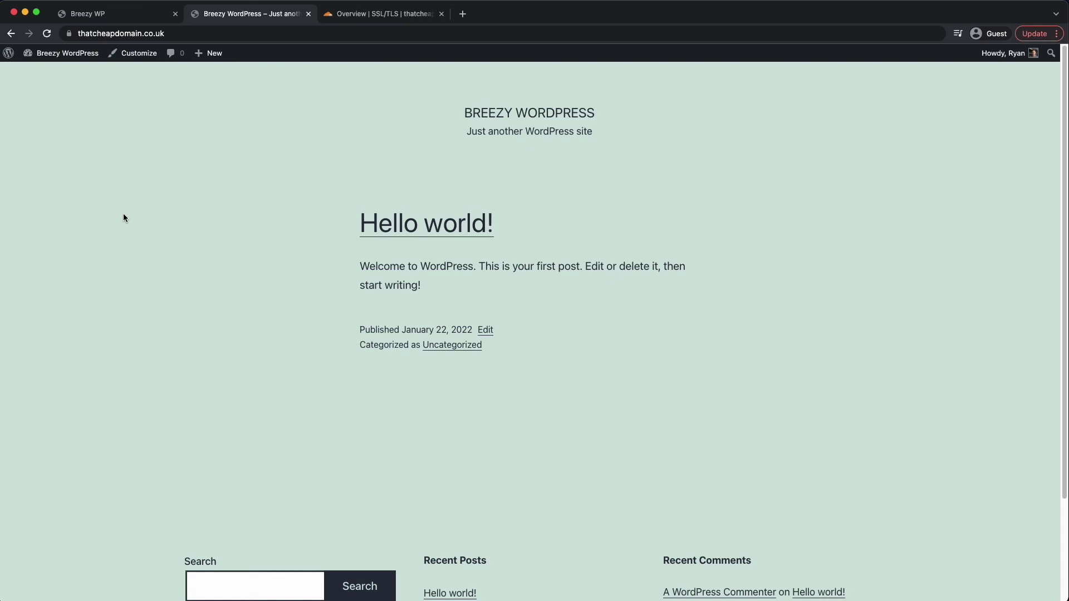
{"action": "left_click", "coordinate": [130, 20]}
- Open Install Template for thatcheapdomain.co.uk and browse template types like Raffle Website Template and Premium Portfolio
{"action": "left_click", "coordinate": [113, 303]}
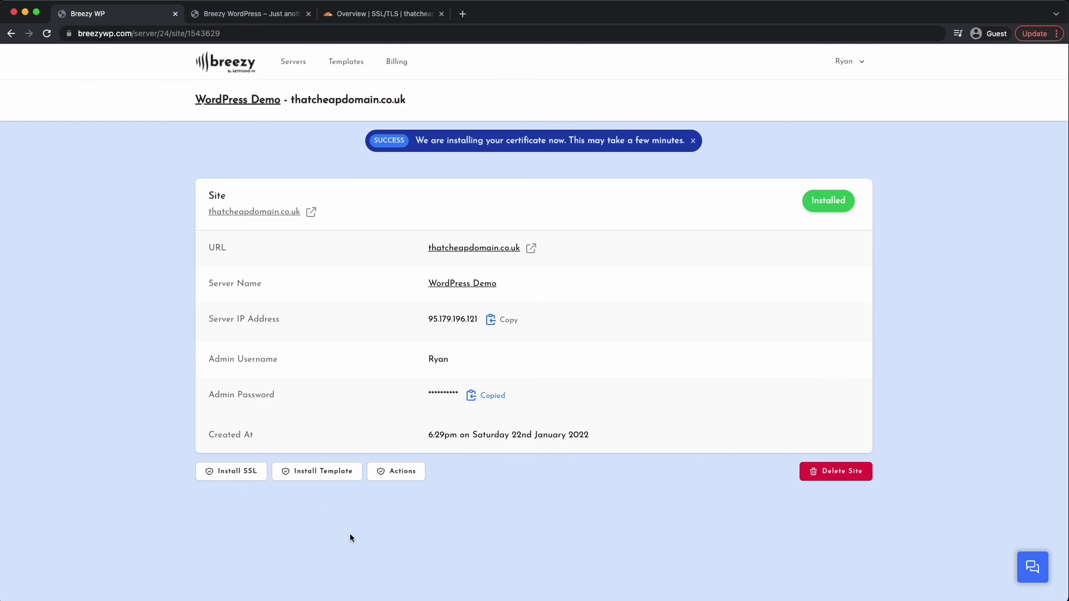
{"action": "left_click", "coordinate": [312, 477]}
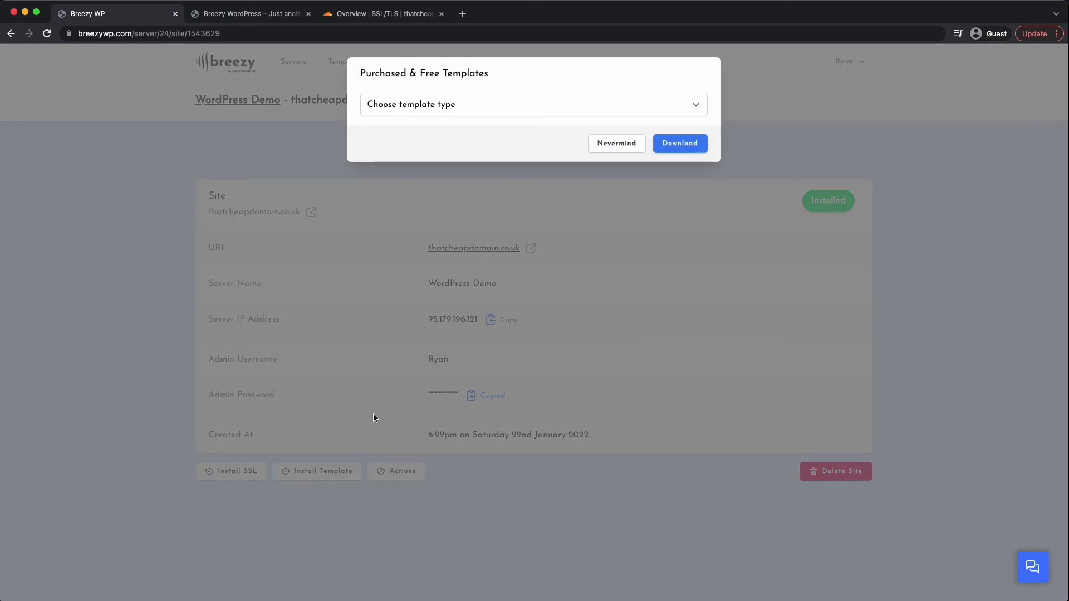
{"action": "left_click", "coordinate": [418, 105]}
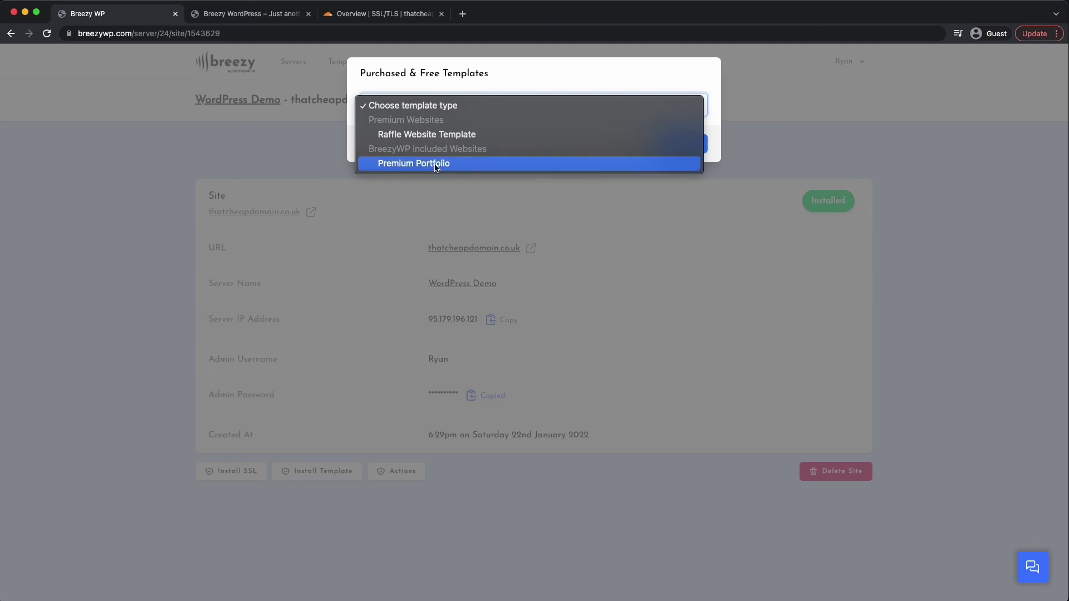
{"action": "left_click", "coordinate": [262, 166]}
{"action": "left_click", "coordinate": [360, 76]}
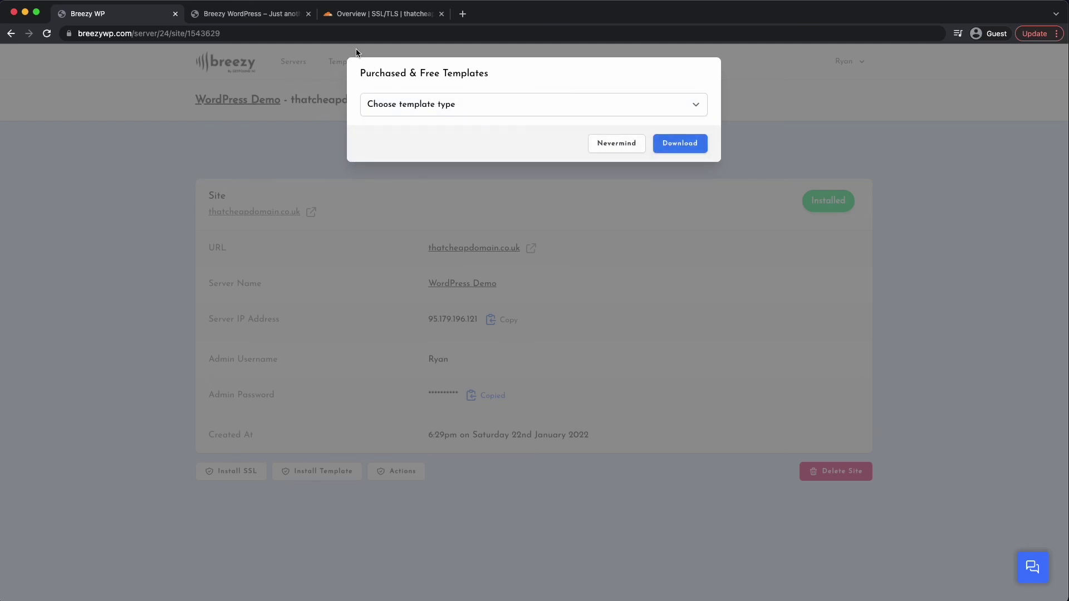
{"action": "left_click", "coordinate": [419, 103]}
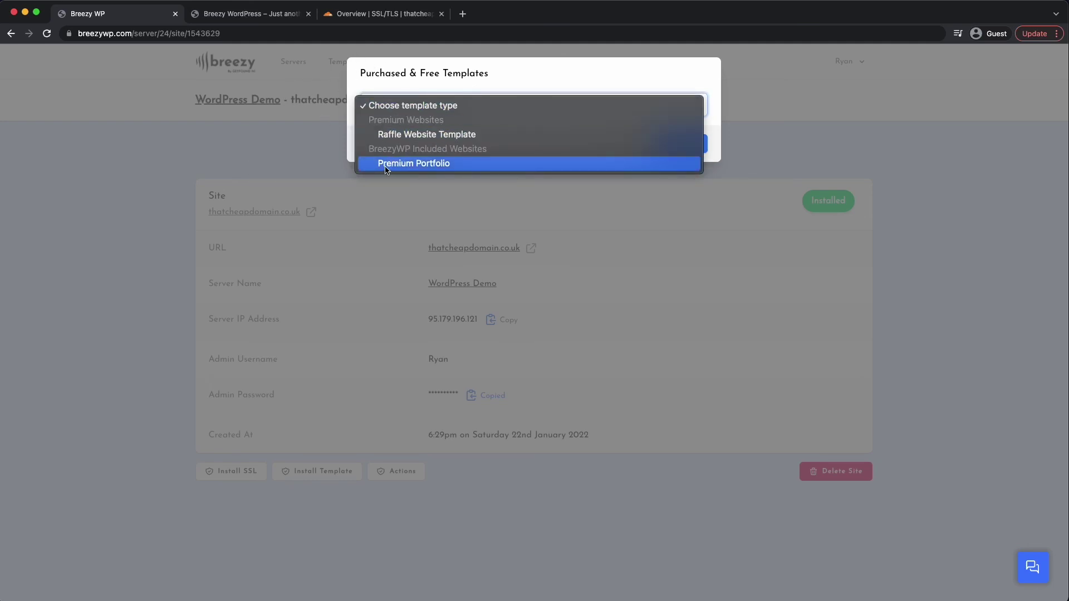